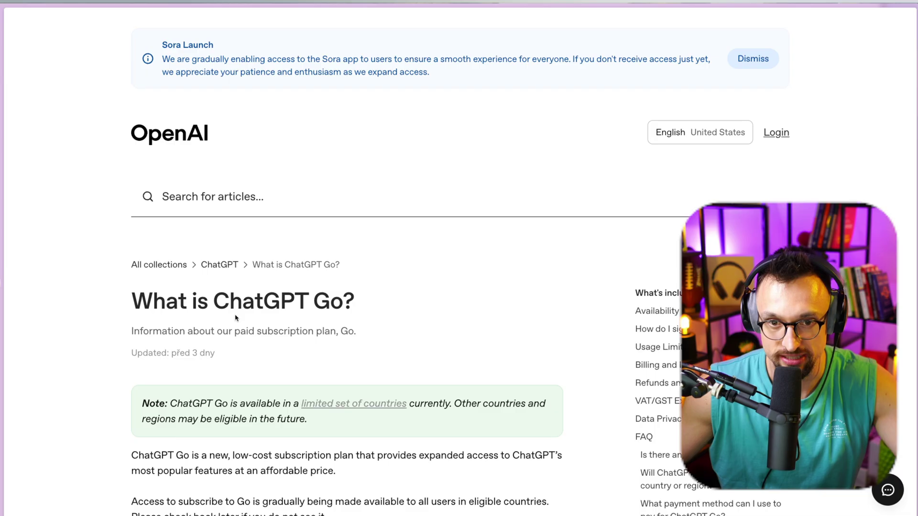
pyautogui.scroll(-1, 236, 318)
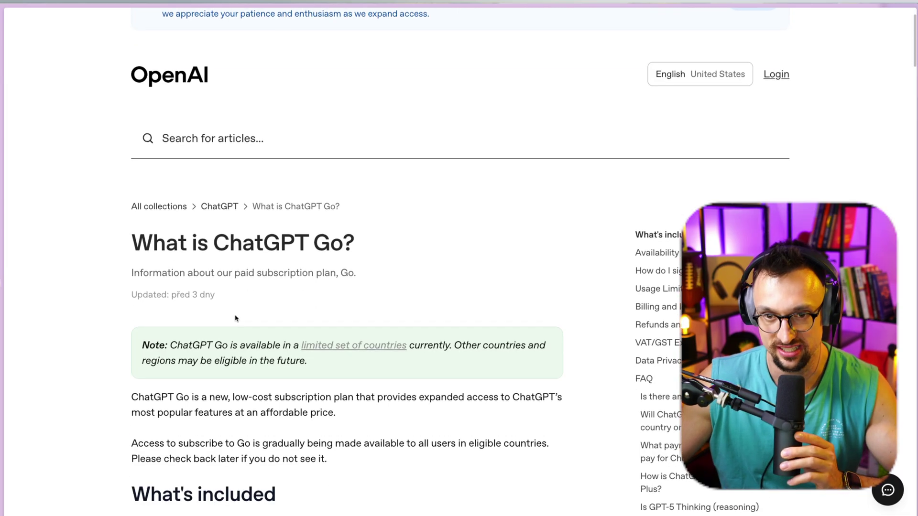
# Highlight the limited-availability note, the Free-plan line, Czech Republic and the local-currency footnote.
pyautogui.doubleClick(233, 345)
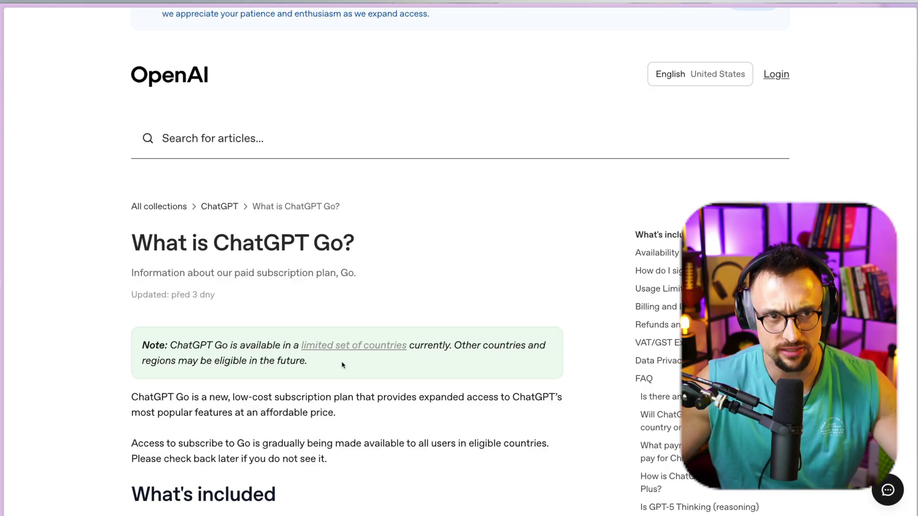
pyautogui.scroll(-5, 342, 364)
pyautogui.scroll(-5, 343, 365)
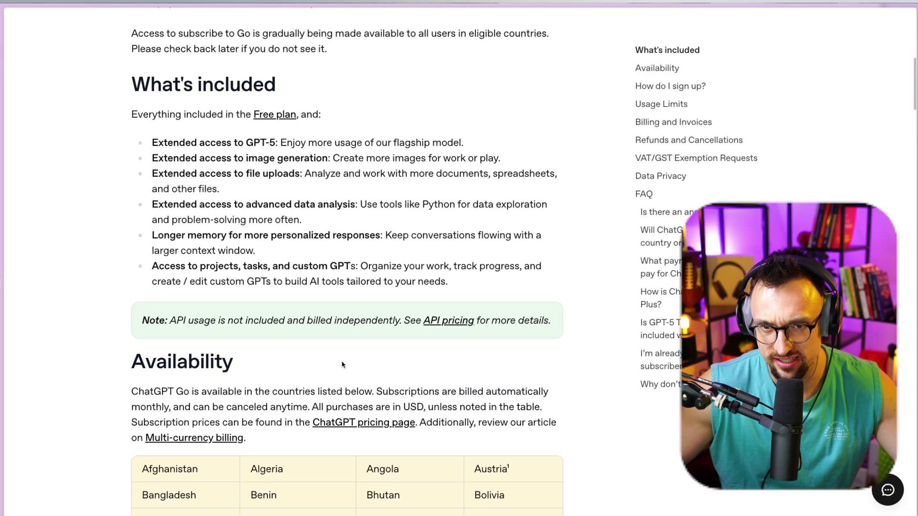
pyautogui.scroll(-5, 342, 364)
pyautogui.scroll(-8, 342, 365)
pyautogui.scroll(-3, 342, 365)
pyautogui.scroll(3, 342, 364)
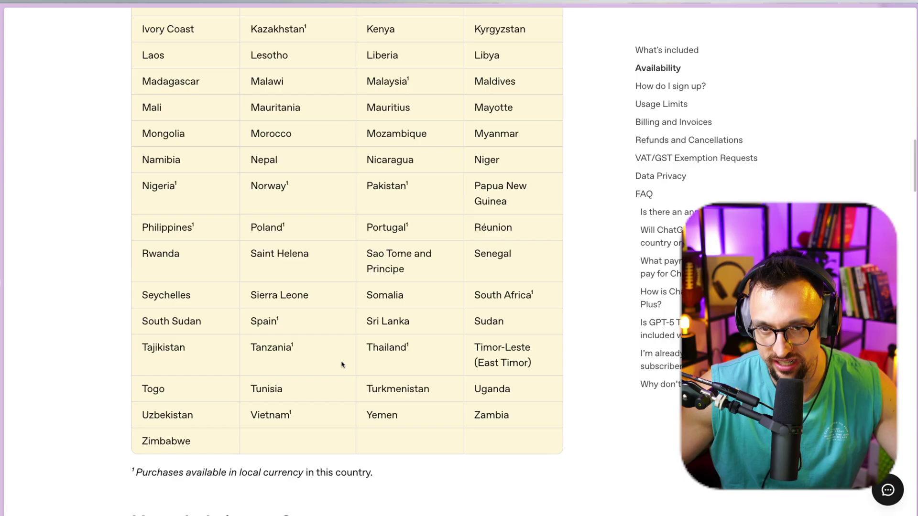
pyautogui.scroll(1, 342, 364)
pyautogui.scroll(8, 342, 364)
pyautogui.scroll(6, 343, 365)
pyautogui.scroll(3, 343, 365)
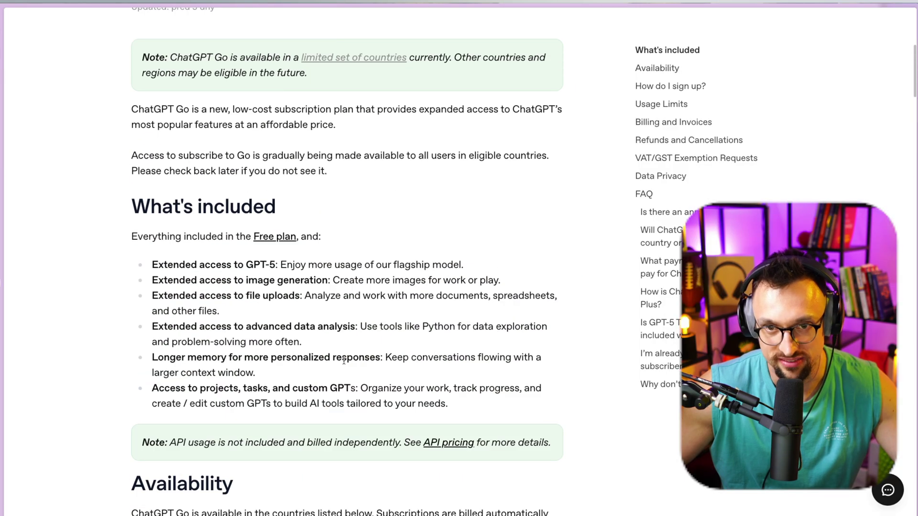
pyautogui.scroll(2, 344, 364)
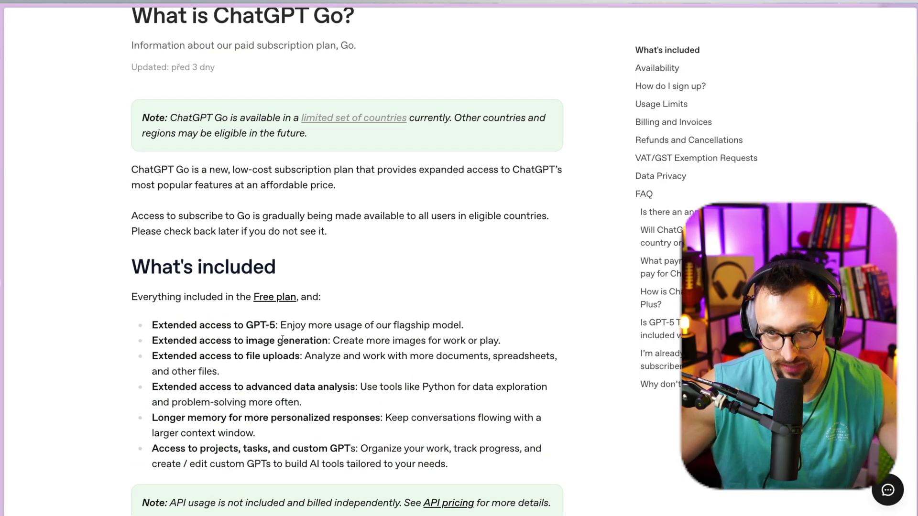
pyautogui.tripleClick(159, 297)
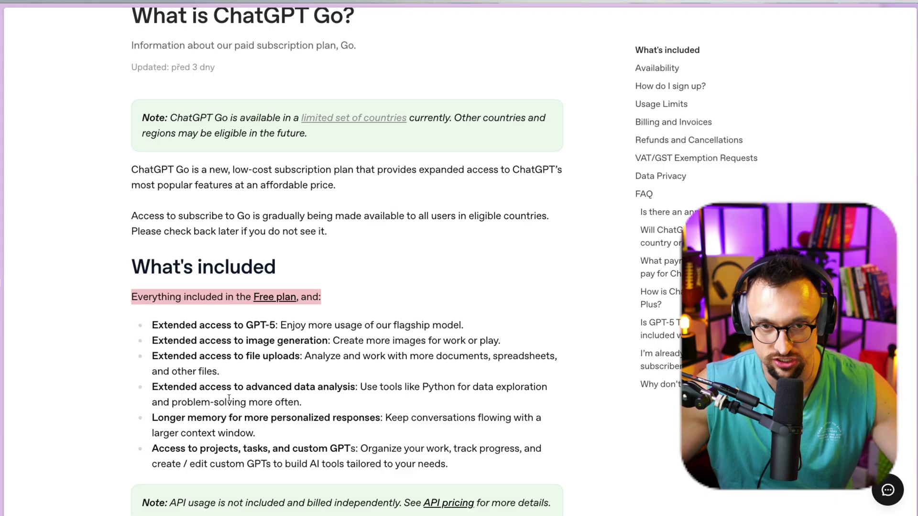
pyautogui.scroll(-1, 230, 400)
pyautogui.scroll(-1, 229, 400)
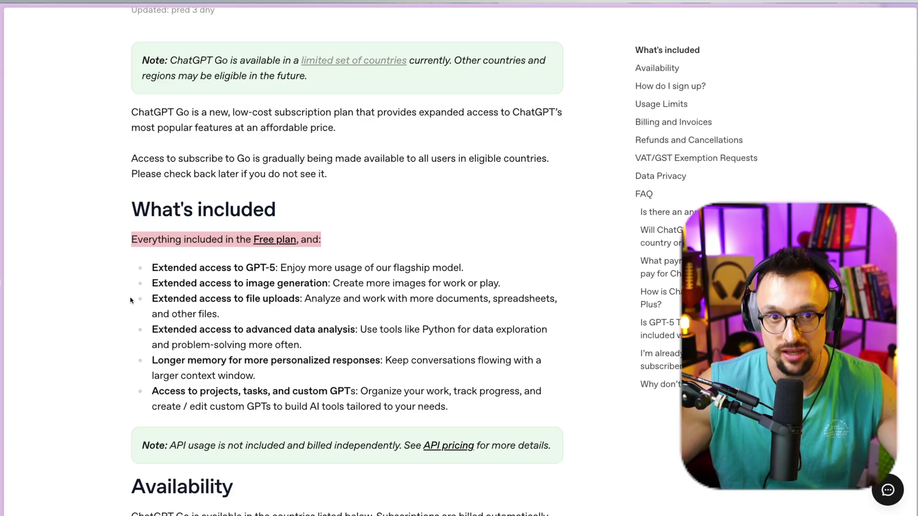
pyautogui.scroll(-3, 131, 300)
pyautogui.scroll(-2, 131, 300)
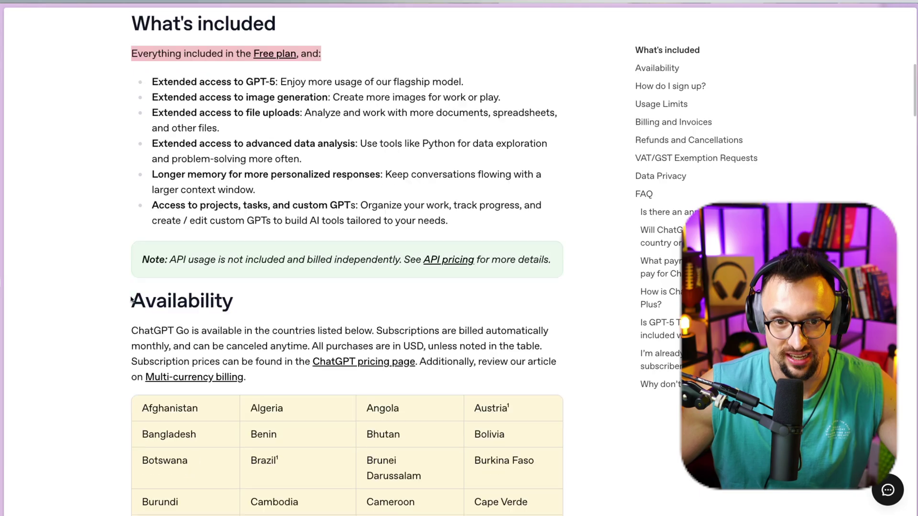
pyautogui.scroll(-1, 131, 300)
pyautogui.scroll(-1, 131, 300)
pyautogui.scroll(-1, 133, 300)
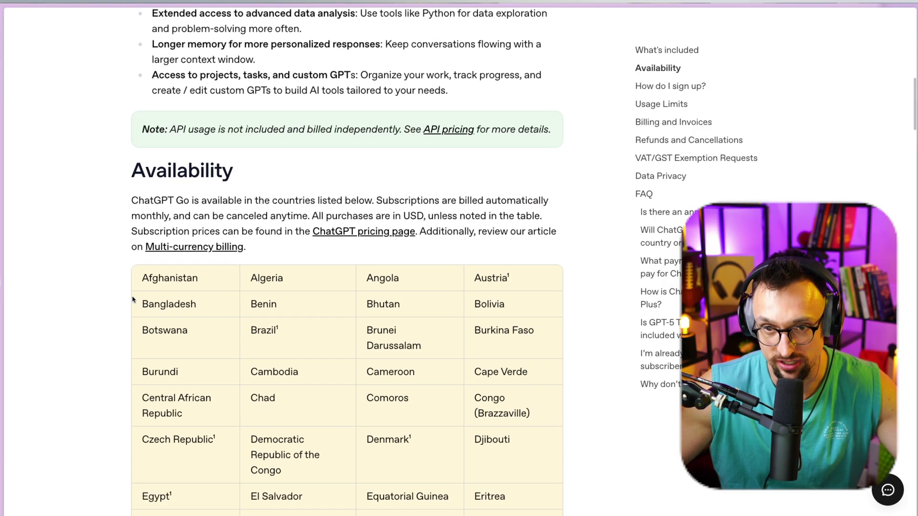
pyautogui.scroll(-1, 211, 404)
pyautogui.moveTo(215, 402); pyautogui.dragTo(142, 401)
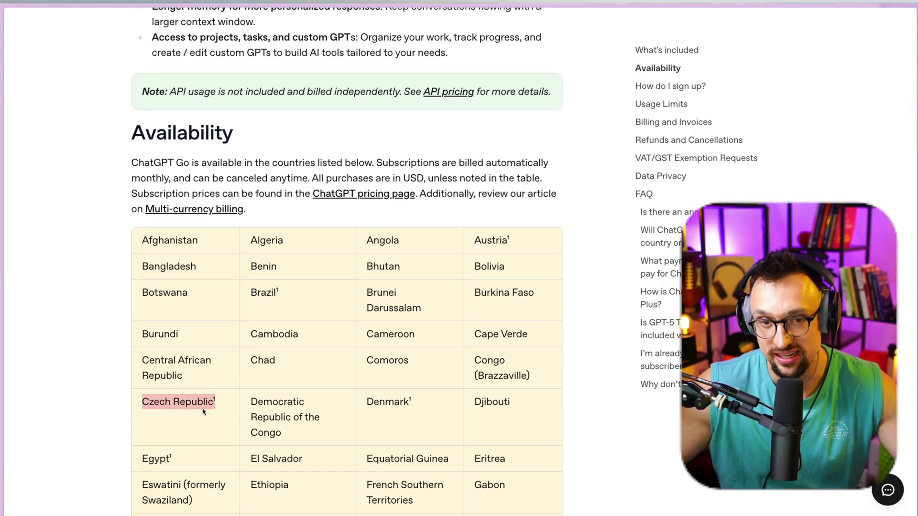
pyautogui.click(213, 407)
pyautogui.scroll(-3, 213, 407)
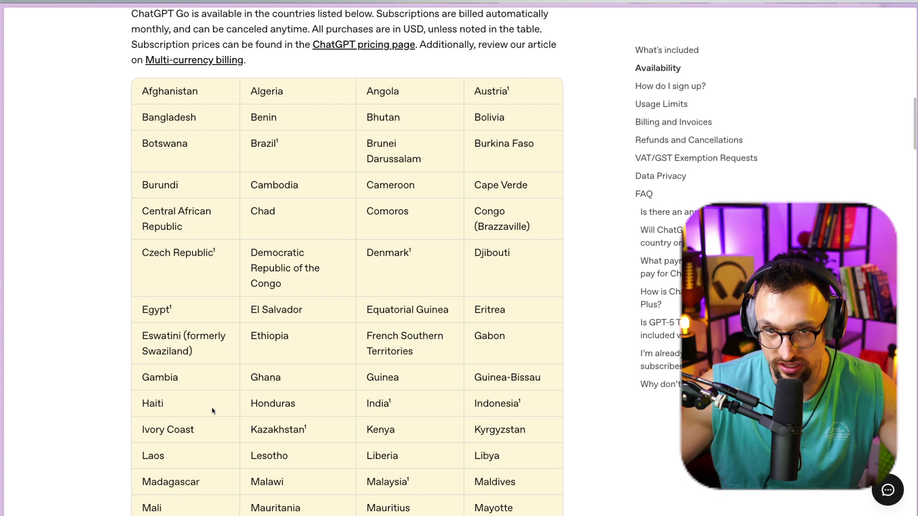
pyautogui.scroll(-4, 213, 407)
pyautogui.scroll(-4, 213, 407)
pyautogui.tripleClick(188, 403)
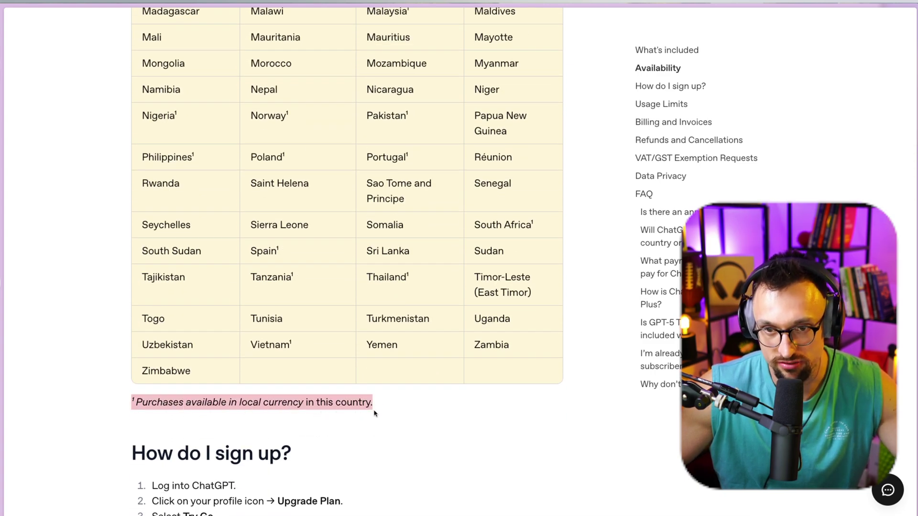
pyautogui.scroll(6, 387, 409)
pyautogui.scroll(3, 387, 410)
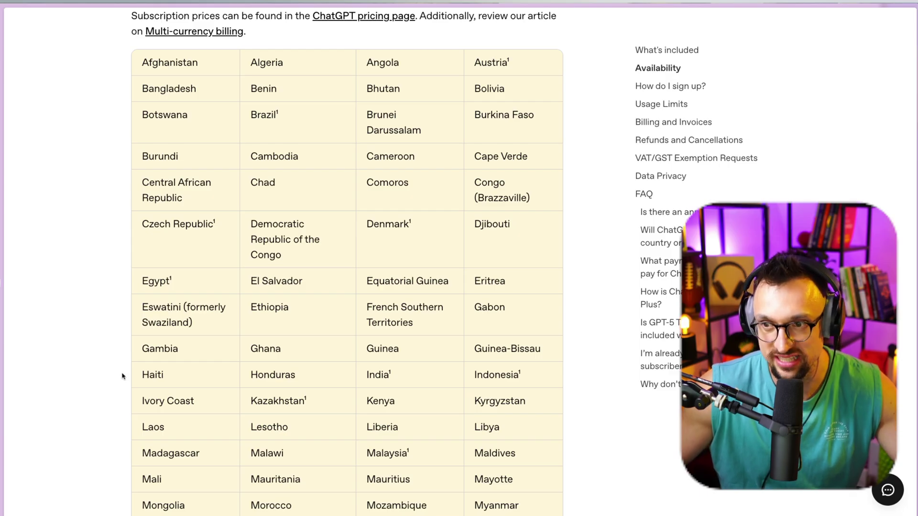
pyautogui.scroll(-3, 124, 377)
pyautogui.scroll(-3, 123, 376)
pyautogui.scroll(-3, 124, 376)
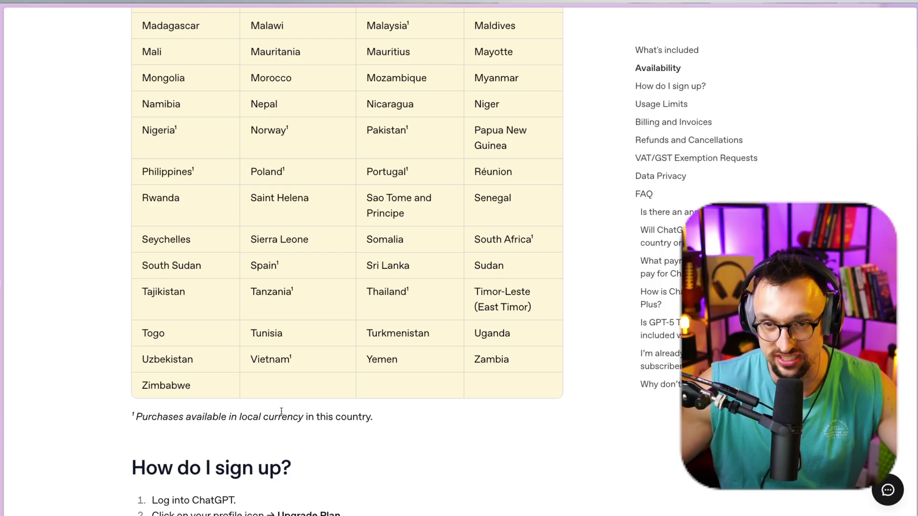
pyautogui.scroll(5, 262, 408)
pyautogui.scroll(8, 216, 287)
pyautogui.scroll(1, 192, 258)
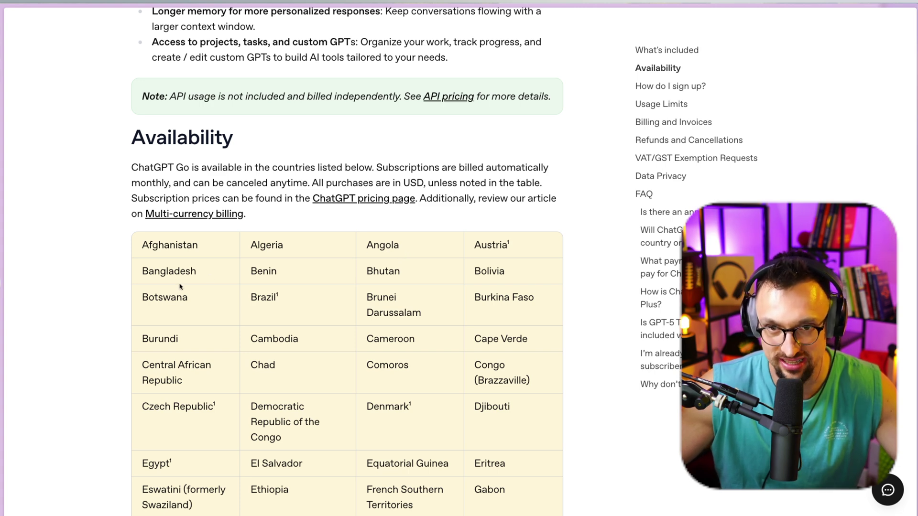
pyautogui.scroll(-1, 215, 323)
pyautogui.moveTo(474, 231); pyautogui.dragTo(507, 233)
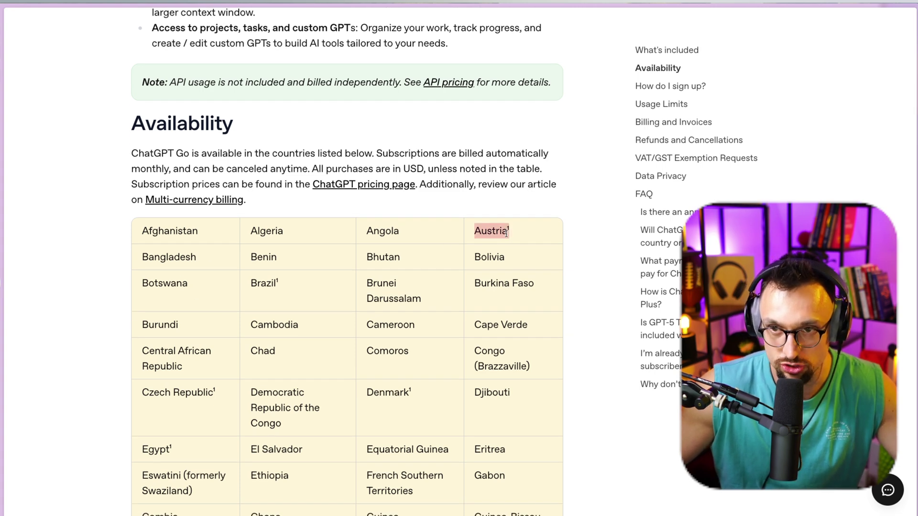
pyautogui.scroll(-3, 482, 271)
# Highlight Denmark, Egypt, Indonesia, Malaysia and Pakistan in the availability table.
pyautogui.doubleClick(389, 268)
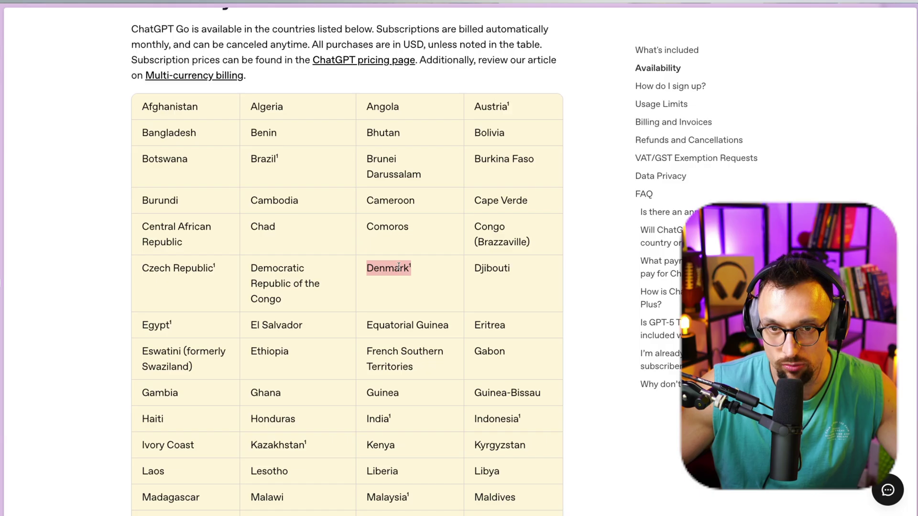
pyautogui.scroll(-1, 394, 287)
pyautogui.click(286, 300)
pyautogui.doubleClick(156, 289)
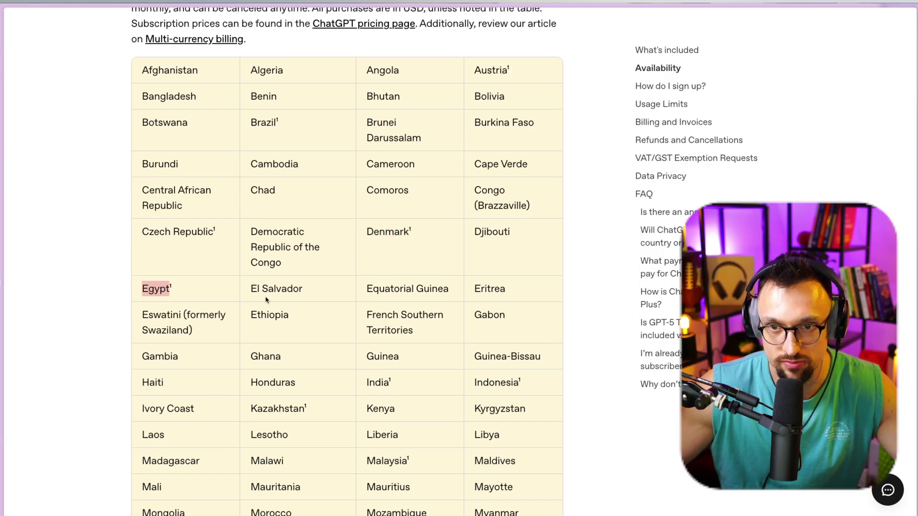
pyautogui.scroll(-2, 266, 296)
pyautogui.doubleClick(378, 303)
pyautogui.doubleClick(497, 303)
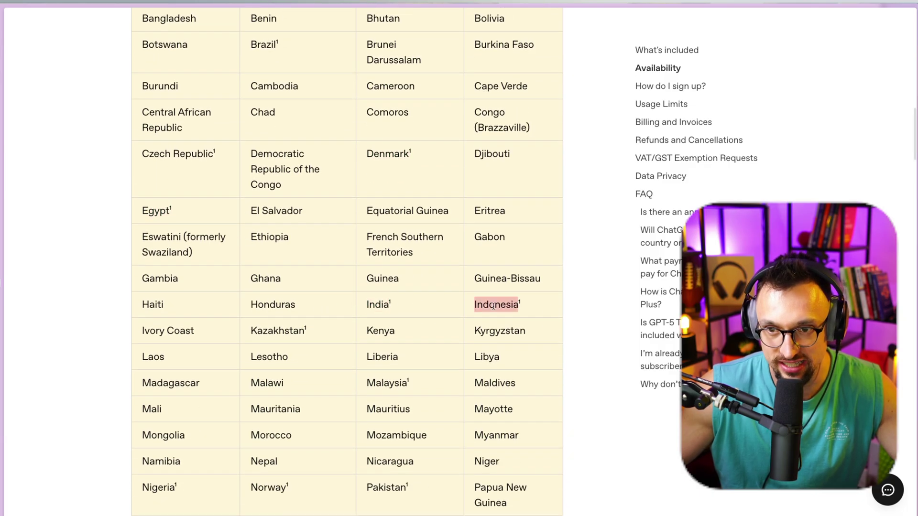
pyautogui.scroll(-2, 402, 315)
pyautogui.scroll(-1, 400, 314)
pyautogui.scroll(-2, 400, 314)
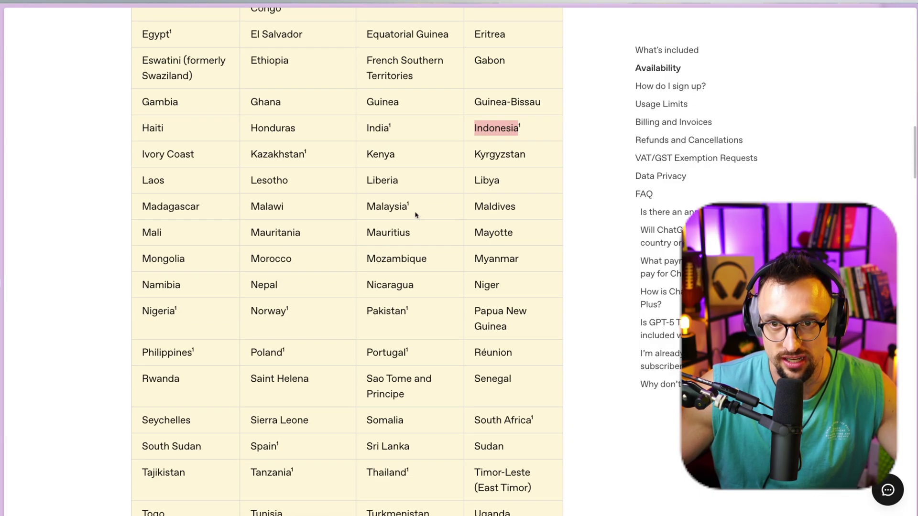
pyautogui.doubleClick(387, 207)
pyautogui.doubleClick(378, 313)
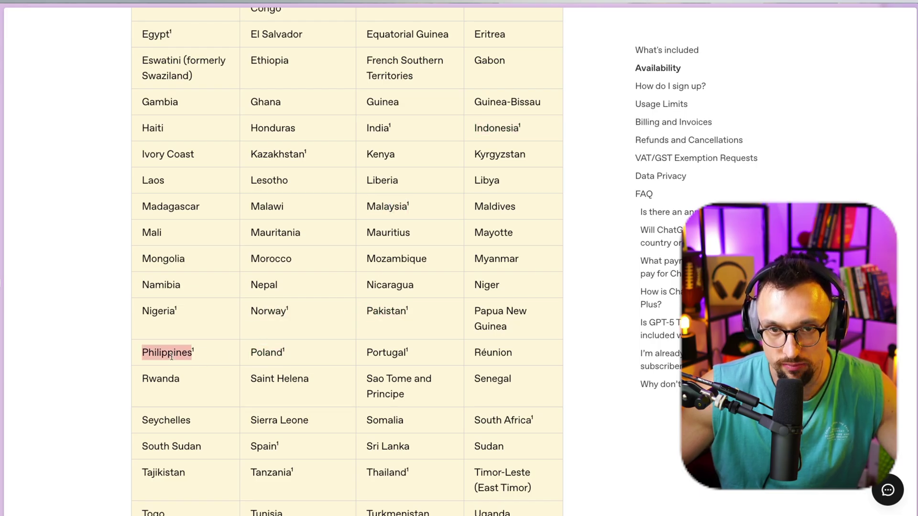
pyautogui.scroll(-4, 405, 350)
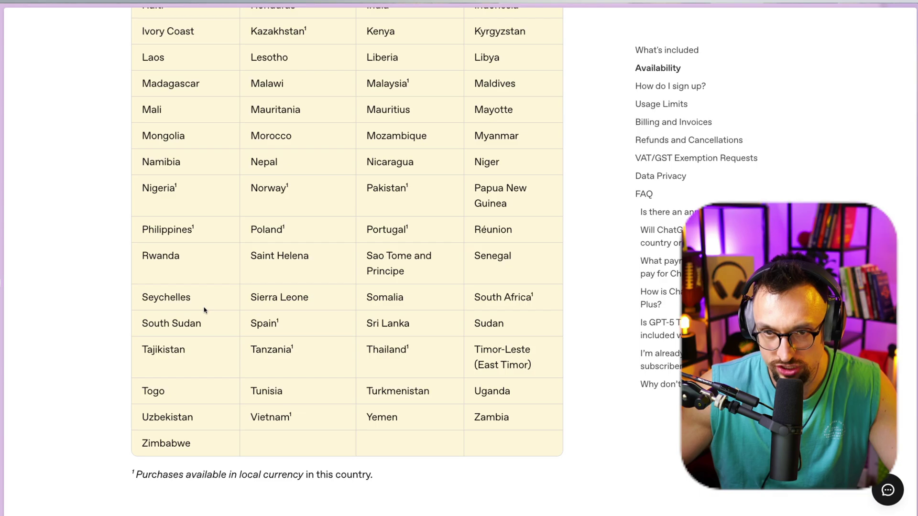
pyautogui.scroll(2, 204, 310)
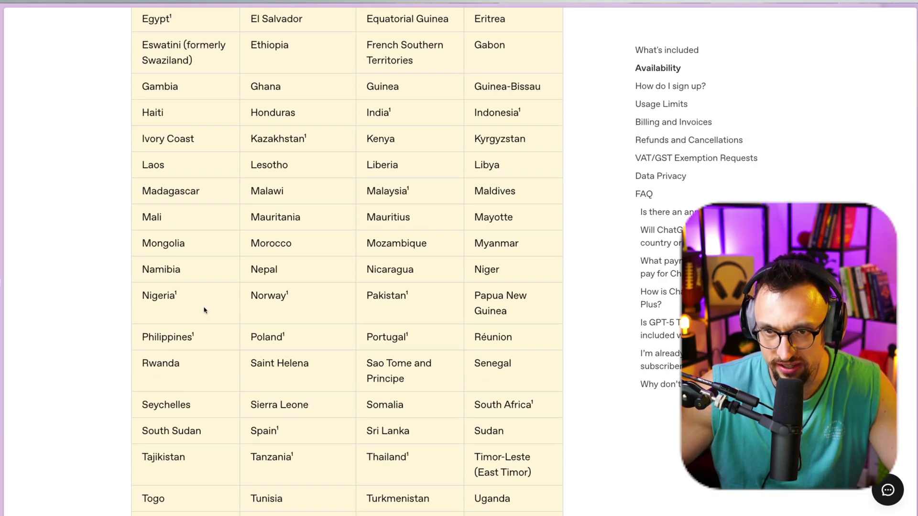
pyautogui.scroll(5, 204, 310)
pyautogui.scroll(5, 205, 310)
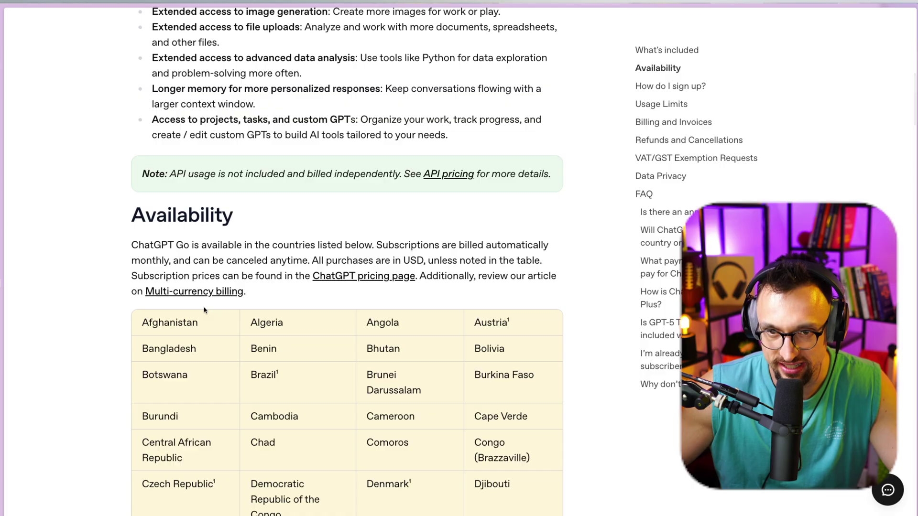
pyautogui.scroll(-3, 204, 310)
pyautogui.scroll(-1, 205, 310)
# Check that NordVPN is connected to a US New York P2P server, then dismiss it.
pyautogui.press('super+Tab')
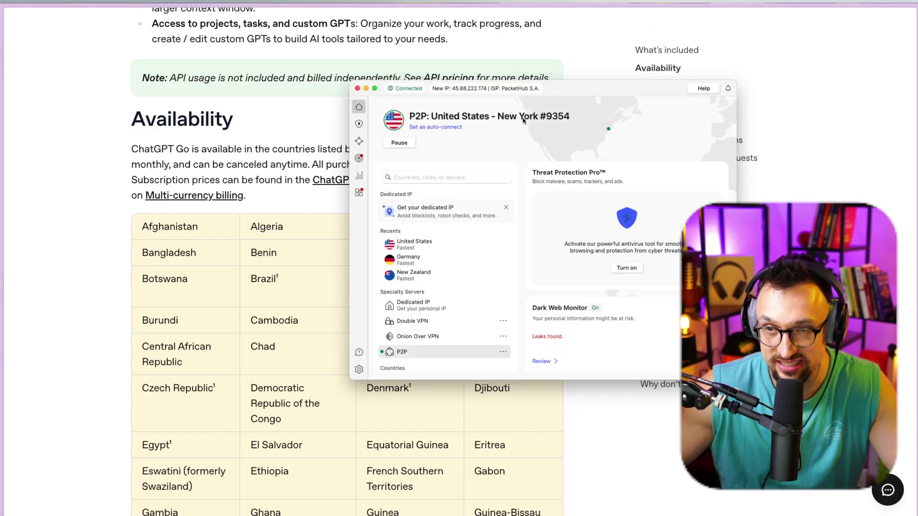
pyautogui.click(237, 266)
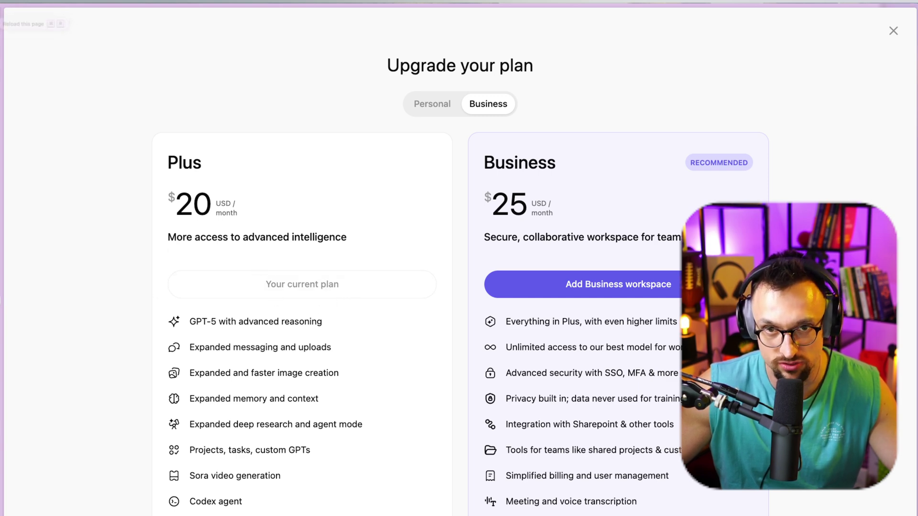
# Close the Business plan overlay so the Free, Plus, Business and Pro tiers show.
pyautogui.press('Escape')
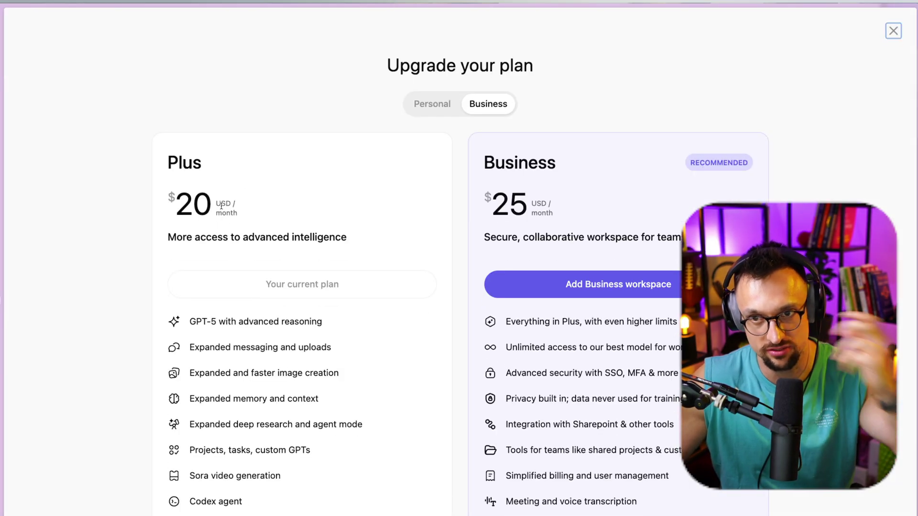
pyautogui.scroll(-5, 40, 226)
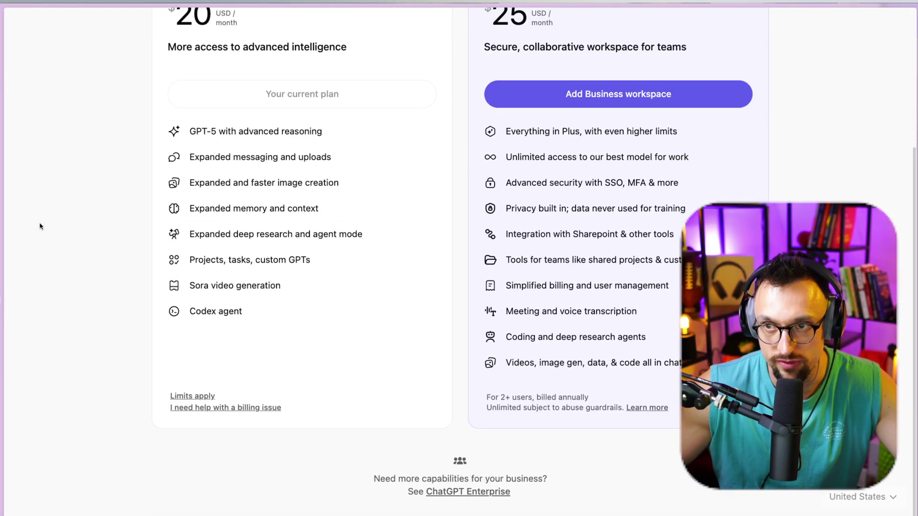
pyautogui.scroll(5, 40, 226)
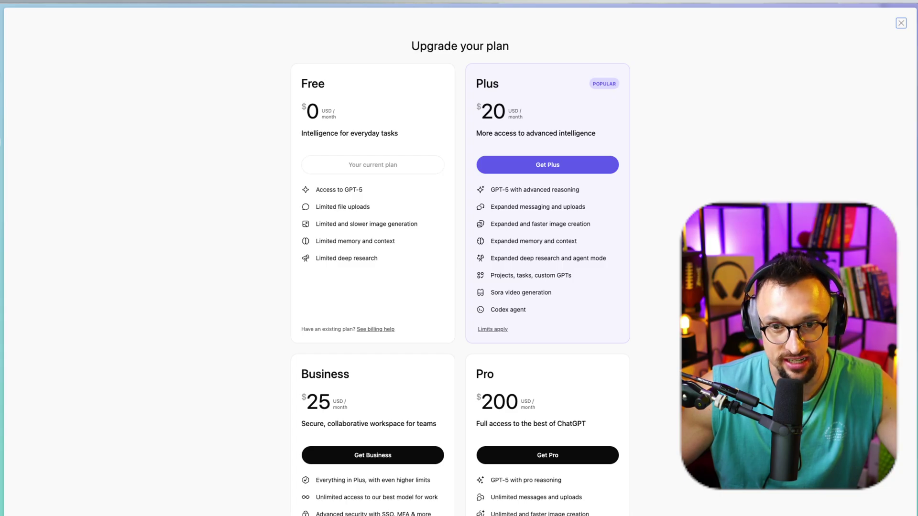
# Close the upgrade dialog and reopen the plans via Get Plus to review Business and Pro.
pyautogui.click(900, 24)
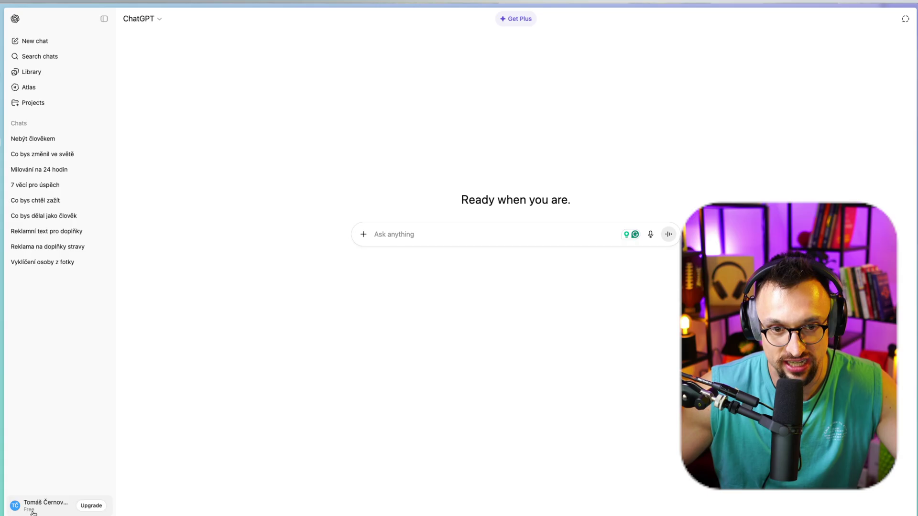
pyautogui.click(523, 22)
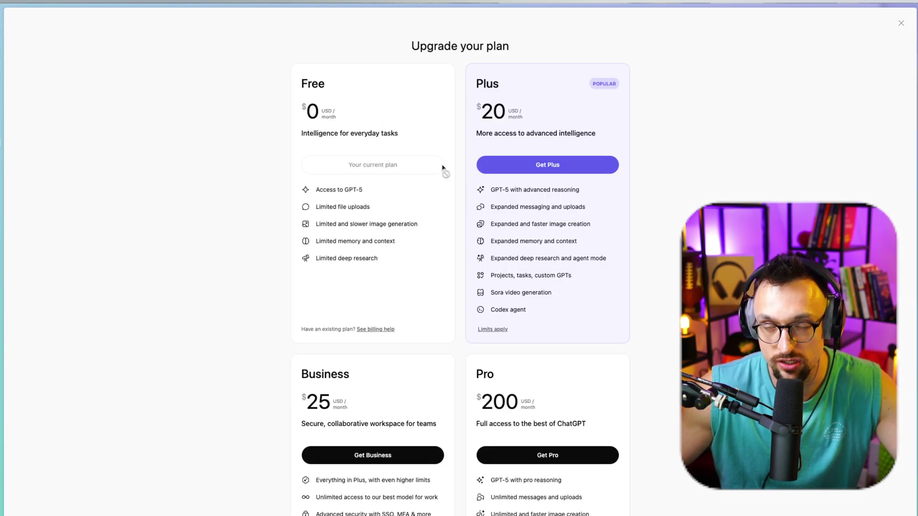
pyautogui.scroll(-5, 447, 170)
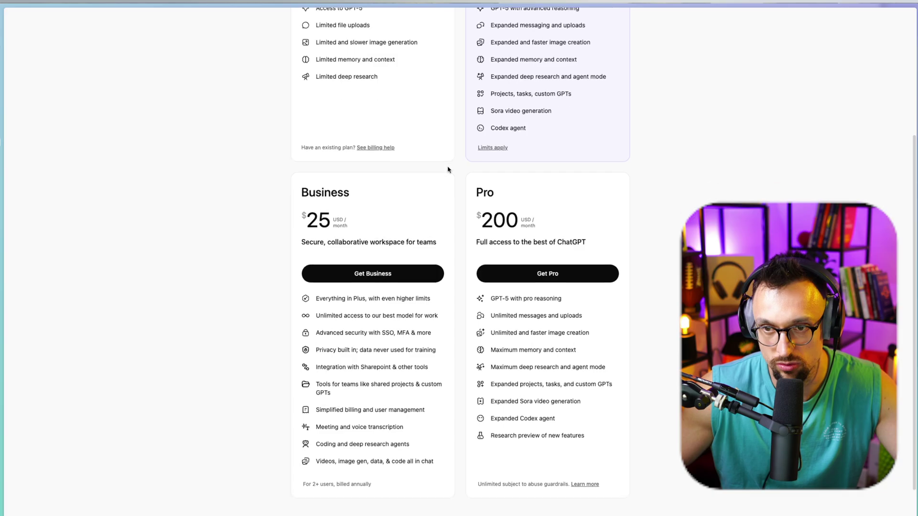
pyautogui.scroll(-2, 448, 169)
pyautogui.scroll(8, 448, 170)
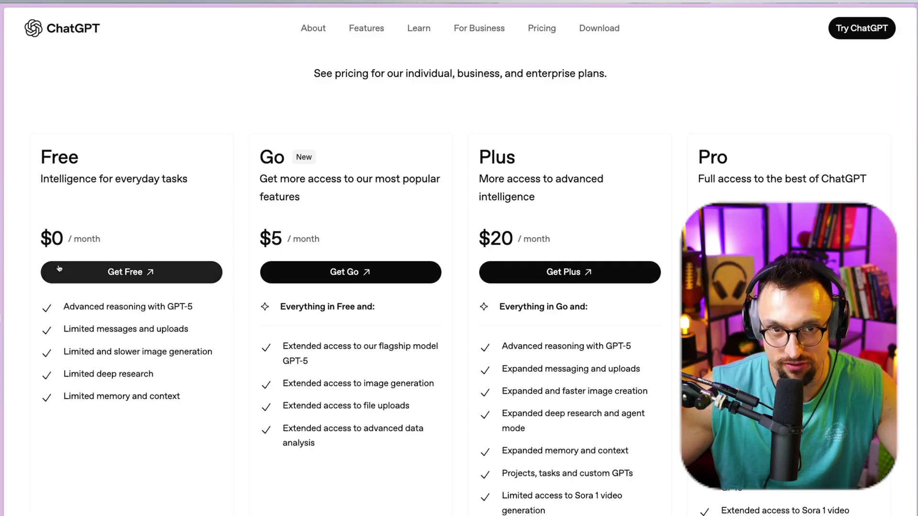
# Mark the Free plan's $0 price, then clear the Go plan text selection.
pyautogui.moveTo(64, 238); pyautogui.dragTo(41, 239)
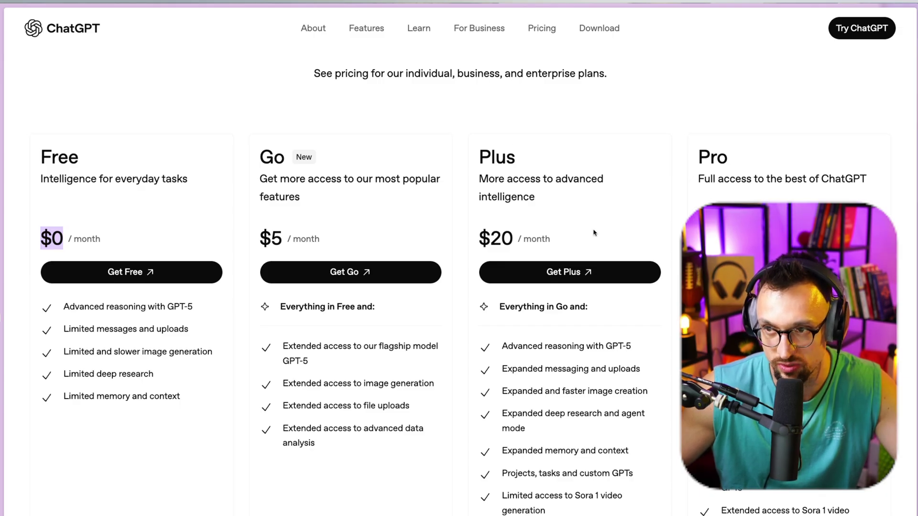
pyautogui.scroll(-1, 595, 232)
pyautogui.moveTo(281, 113); pyautogui.dragTo(426, 448)
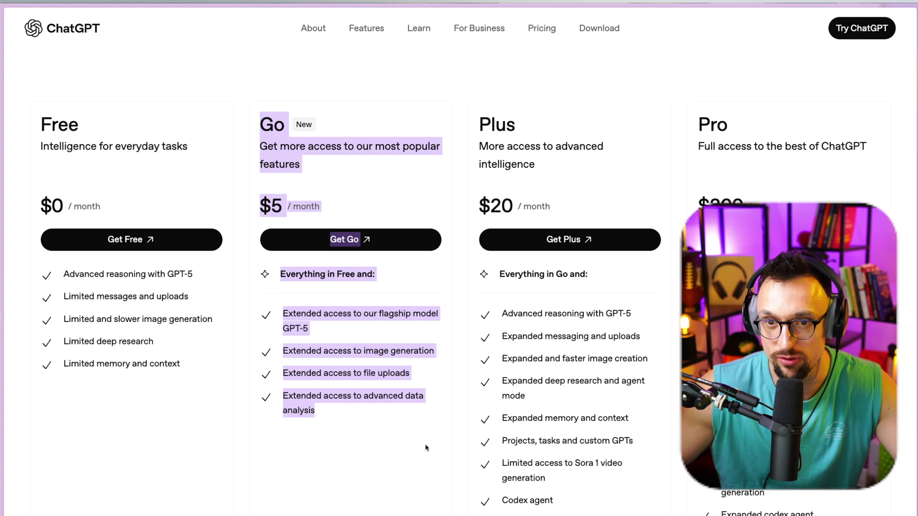
pyautogui.click(361, 418)
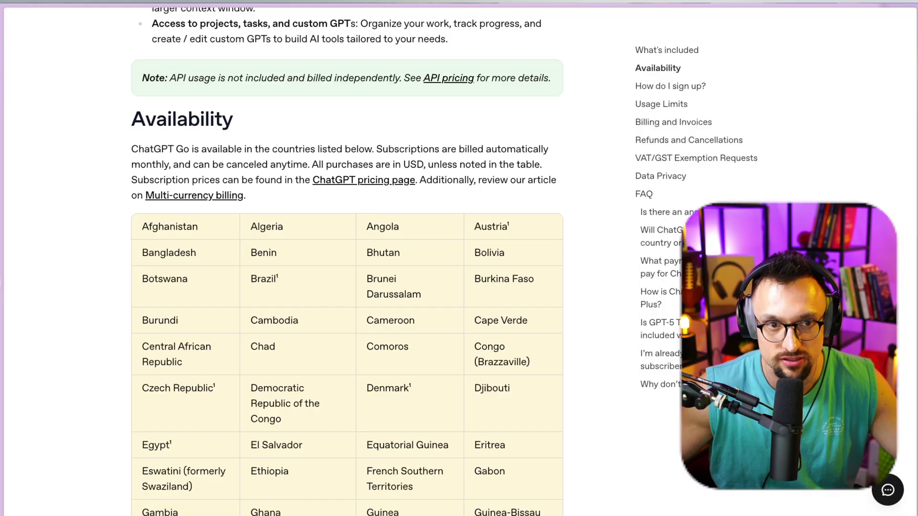
pyautogui.scroll(-5, 235, 307)
pyautogui.scroll(-5, 234, 308)
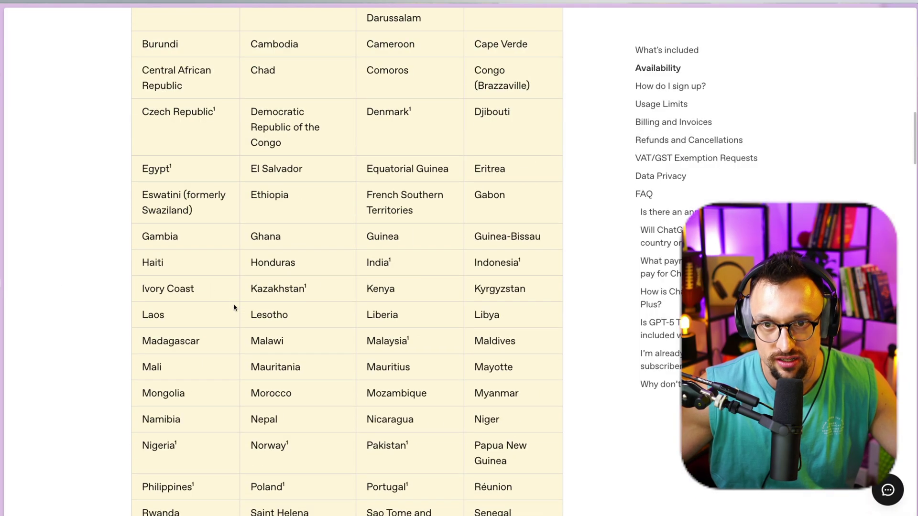
pyautogui.scroll(6, 235, 307)
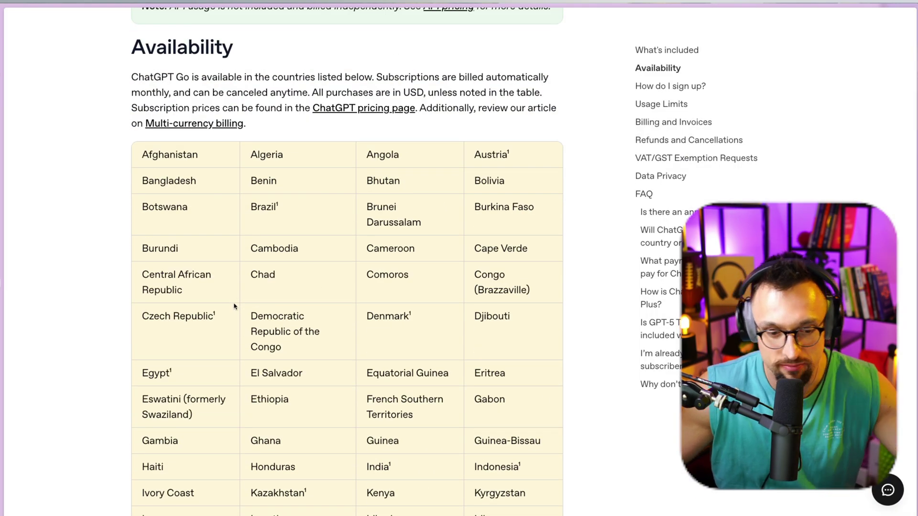
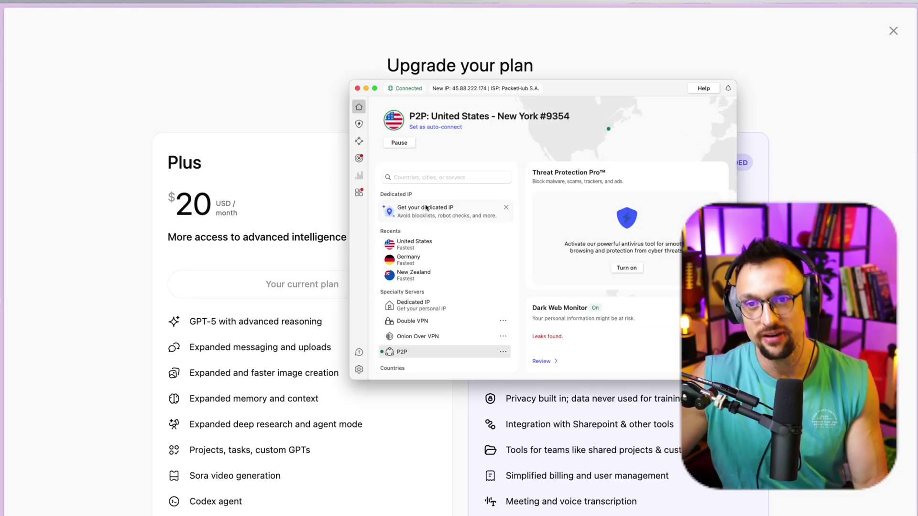
# Disconnect NordVPN from the New York P2P server using the Pause menu's Disconnect option.
pyautogui.click(399, 143)
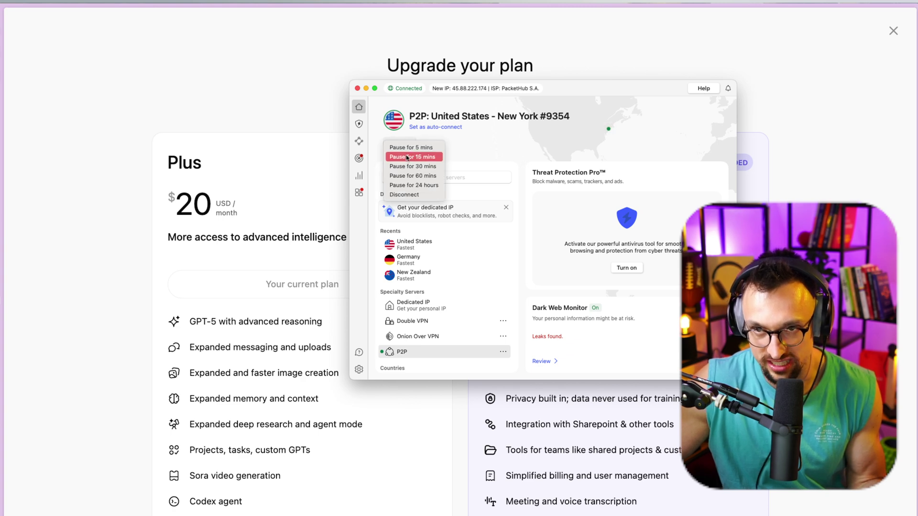
pyautogui.click(405, 195)
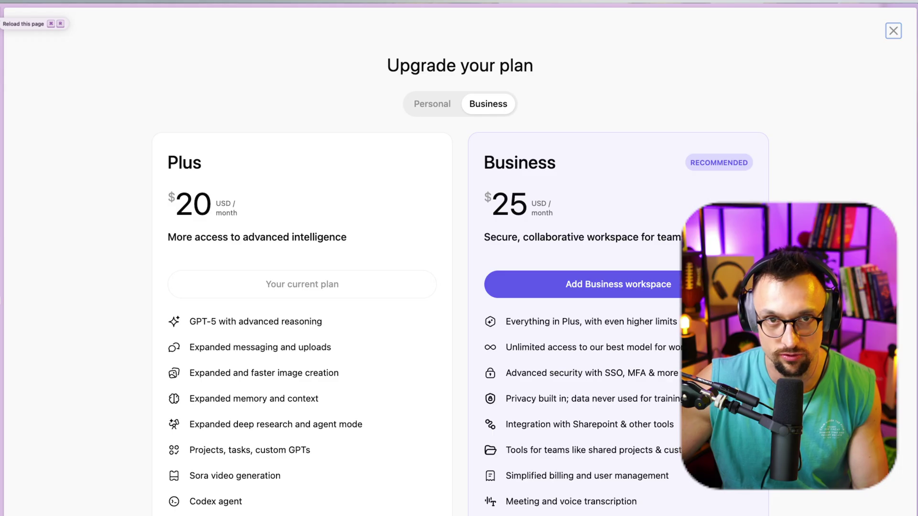
# Reload the upgrade page, show Personal plans and check the $4 Go plan.
pyautogui.hotkey('ctrl', 'r')
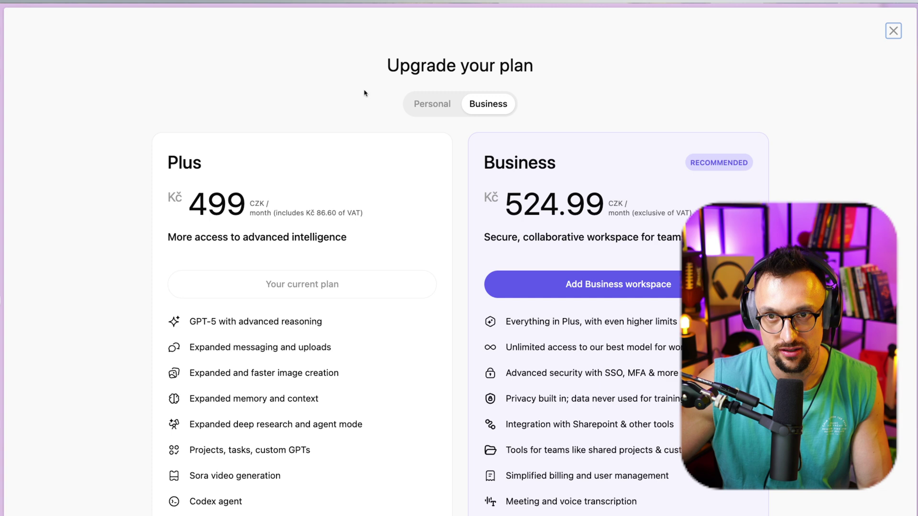
pyautogui.click(433, 104)
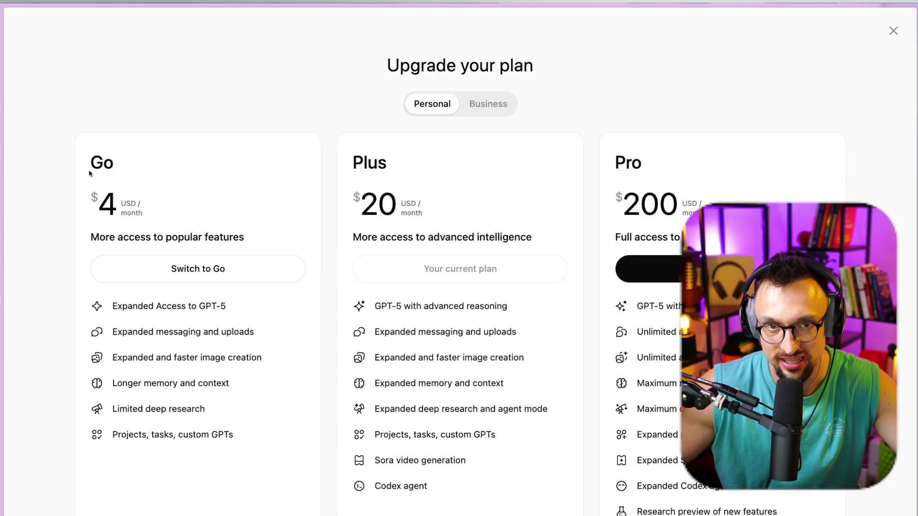
pyautogui.moveTo(90, 165); pyautogui.dragTo(128, 166)
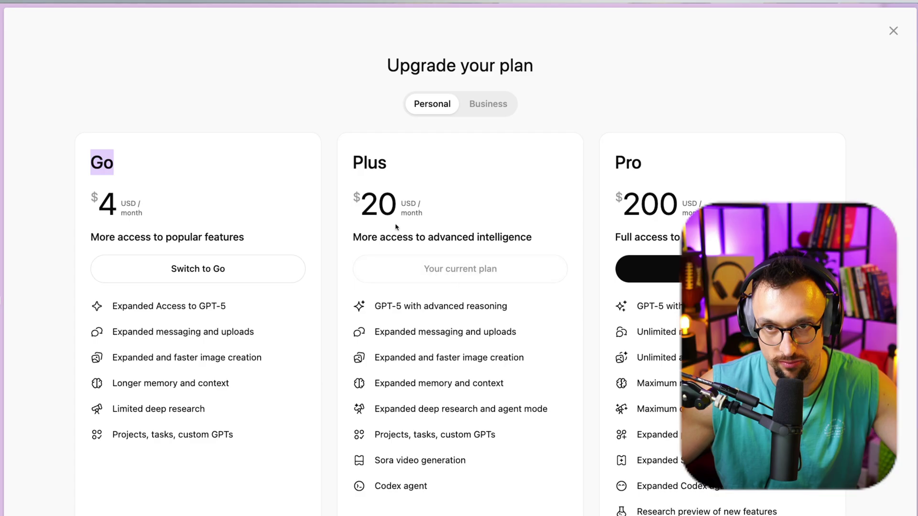
pyautogui.click(187, 116)
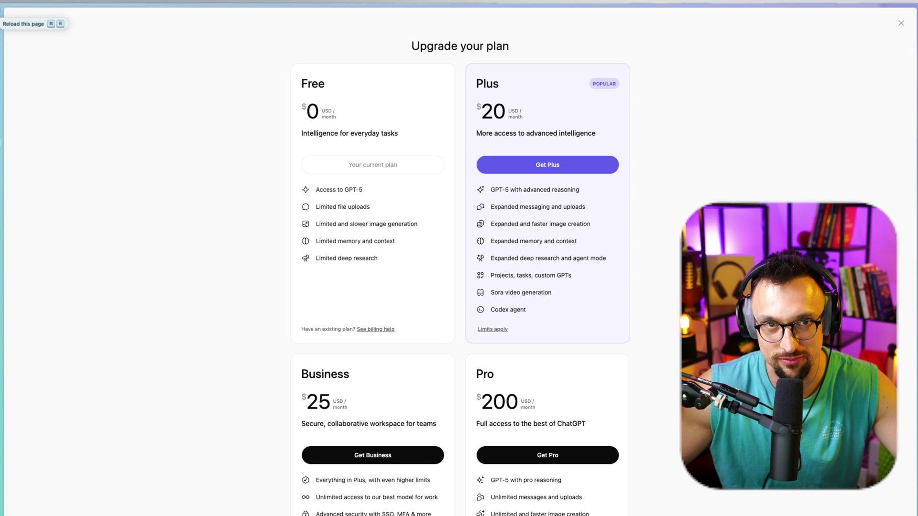
# Reload for regional prices and highlight the 249 CZK Go price, bringing up Spotlight.
pyautogui.click(32, 8)
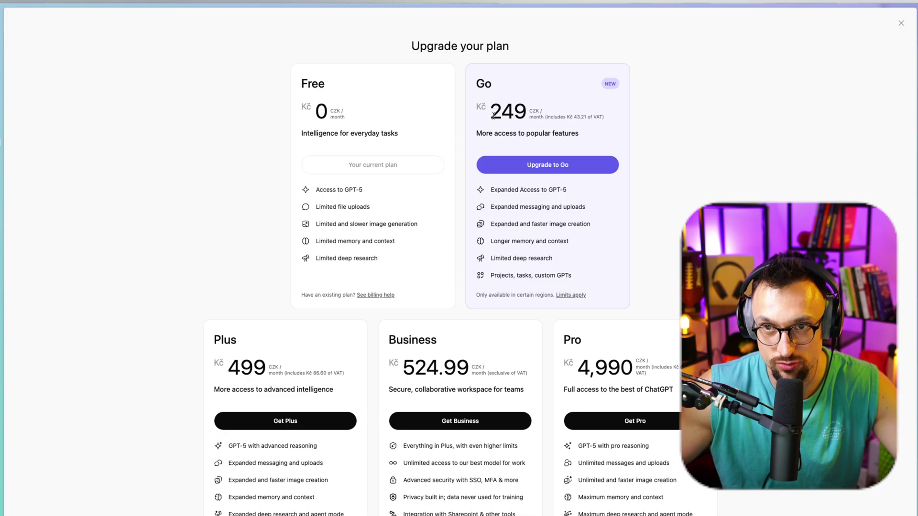
pyautogui.moveTo(492, 113); pyautogui.dragTo(535, 115)
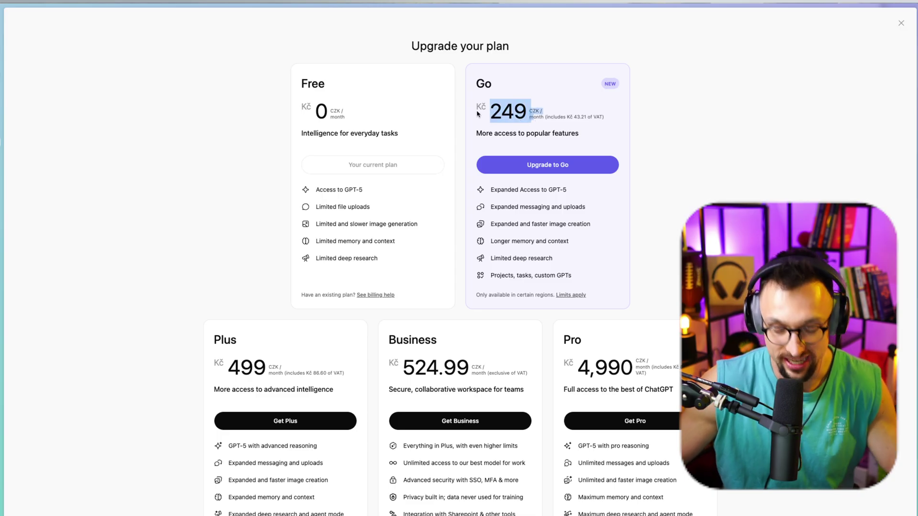
pyautogui.press('super+space')
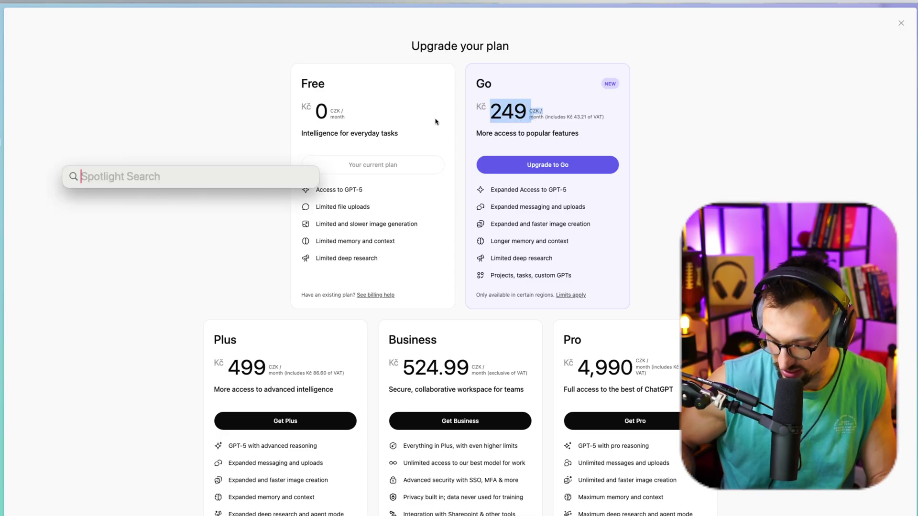
pyautogui.write('12usd')
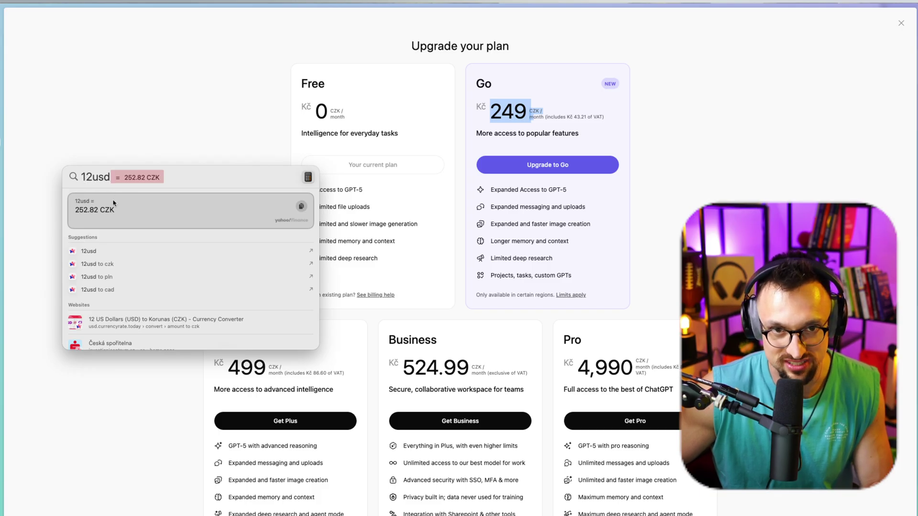
# Dismiss Spotlight after the 12 USD to 252.82 CZK conversion and clear the highlight.
pyautogui.press('Escape')
pyautogui.click(127, 124)
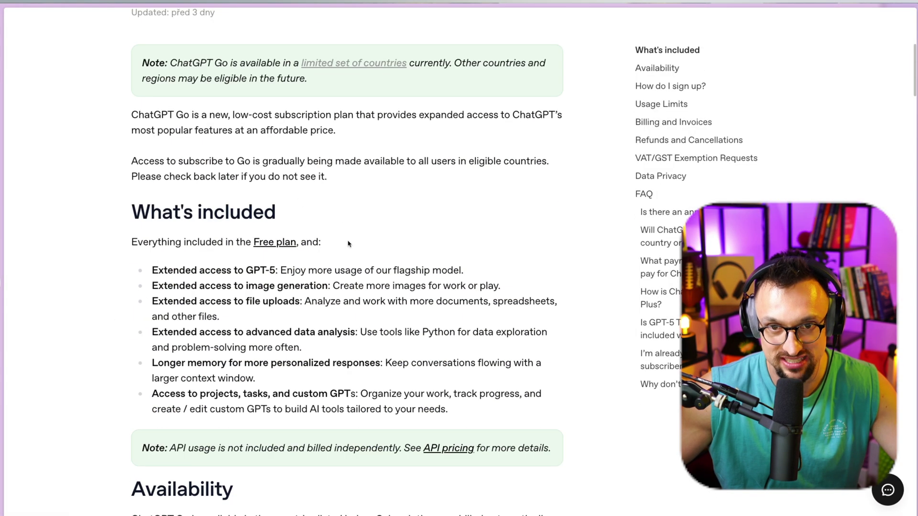
pyautogui.scroll(-3, 349, 244)
pyautogui.scroll(-3, 323, 272)
pyautogui.scroll(-3, 286, 296)
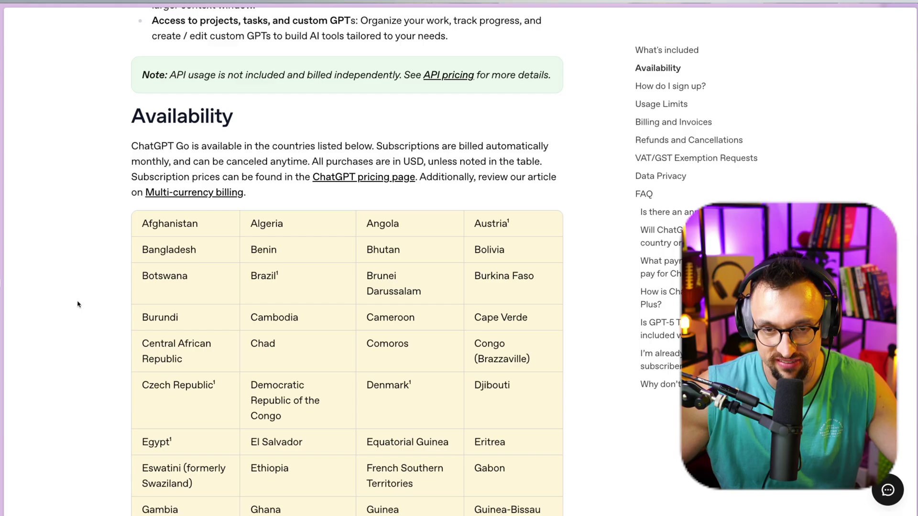
pyautogui.scroll(1, 78, 305)
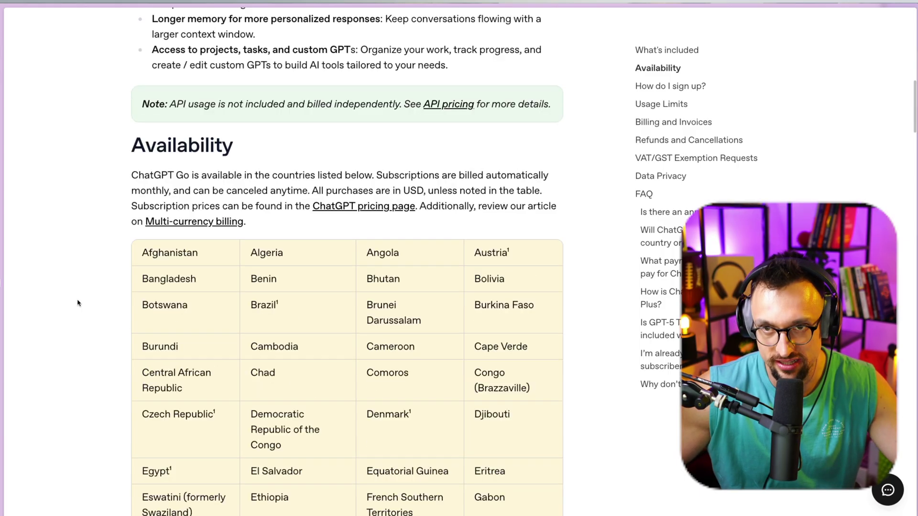
pyautogui.scroll(2, 78, 304)
pyautogui.scroll(3, 78, 303)
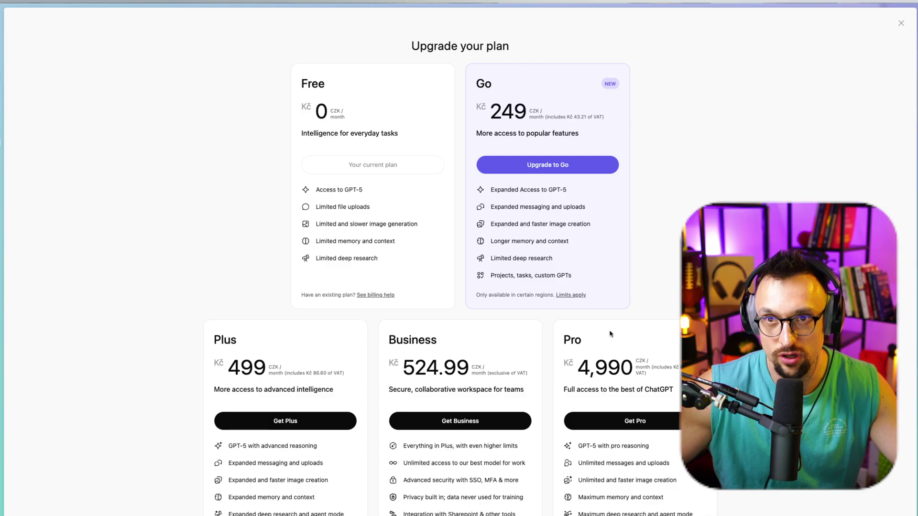
pyautogui.scroll(-3, 459, 288)
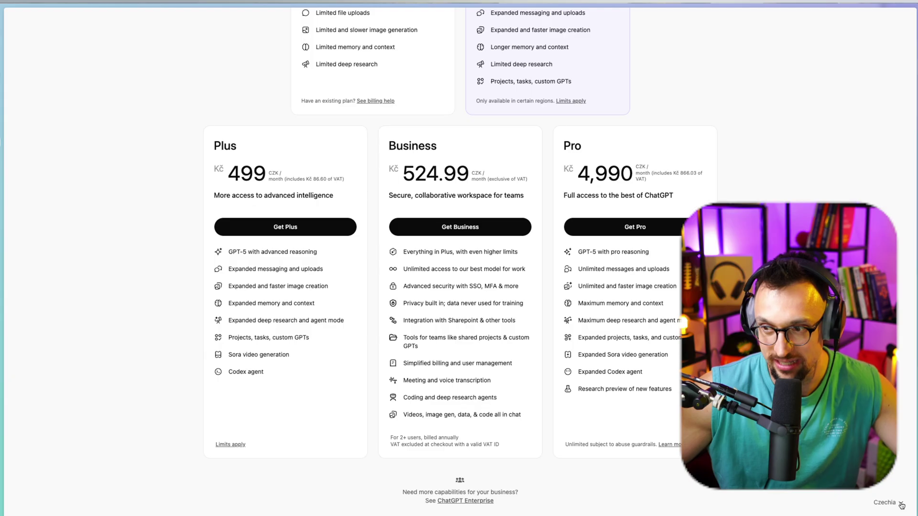
# Open the pricing-country list to switch from Czechia to Germany.
pyautogui.click(902, 504)
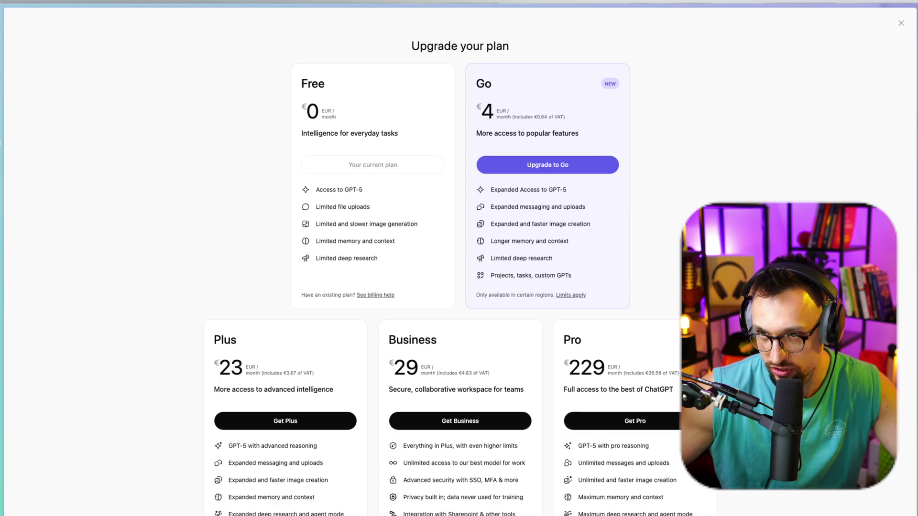
# Note the €4 Go price, switch pricing to United Kingdom, and check Go at £3.50.
pyautogui.moveTo(478, 107); pyautogui.dragTo(518, 113)
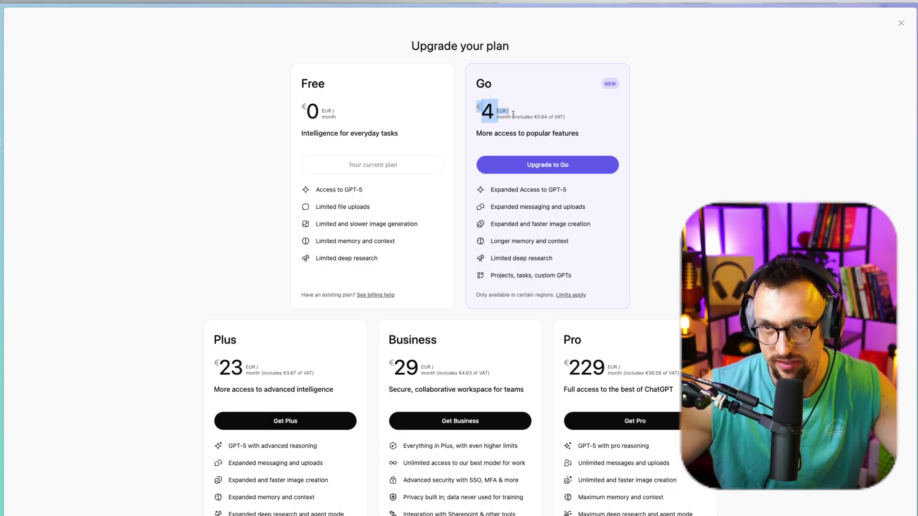
pyautogui.scroll(-3, 512, 115)
pyautogui.click(885, 502)
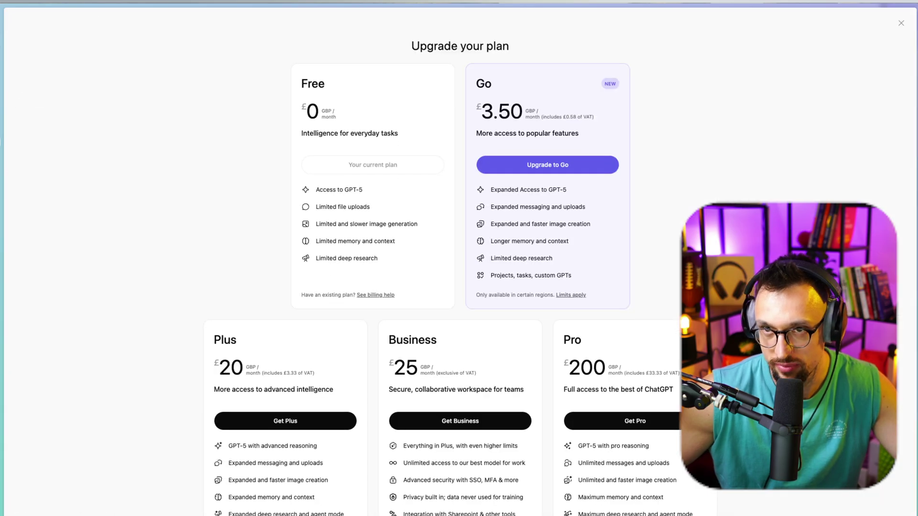
pyautogui.moveTo(479, 113); pyautogui.dragTo(537, 114)
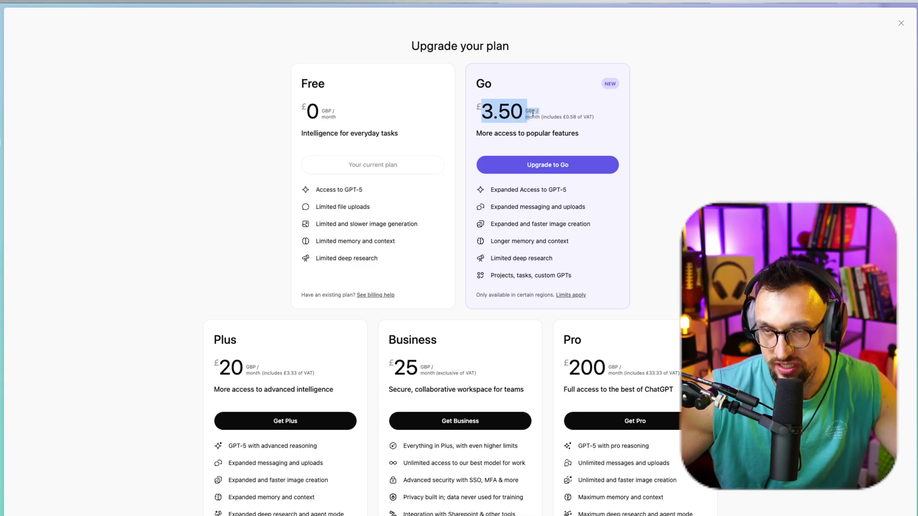
pyautogui.click(536, 113)
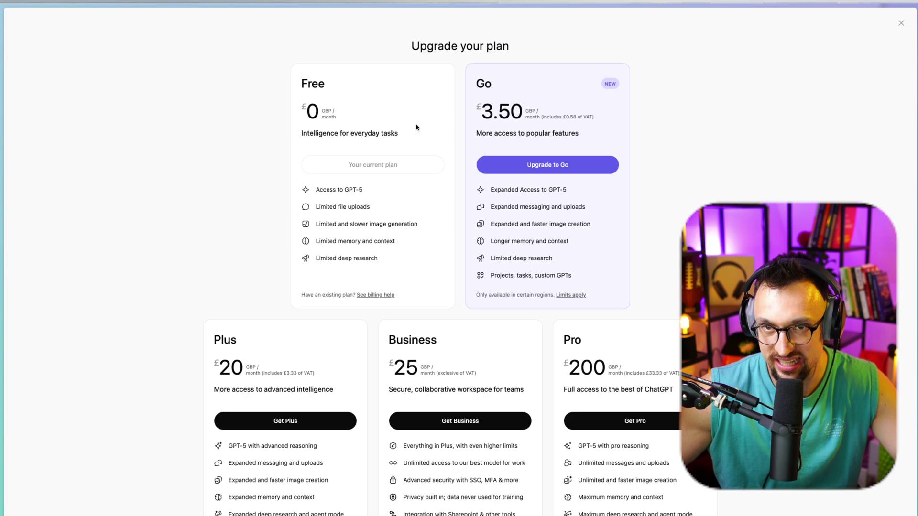
pyautogui.doubleClick(483, 83)
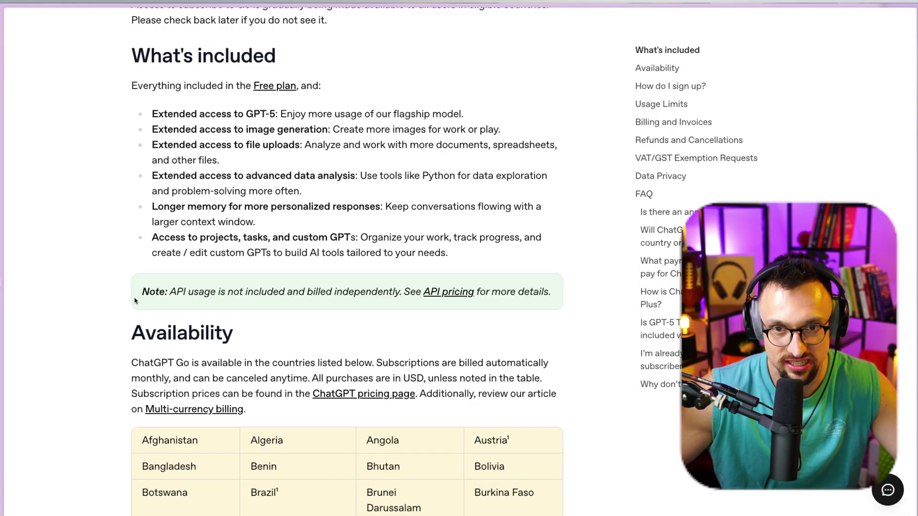
pyautogui.scroll(-4, 231, 399)
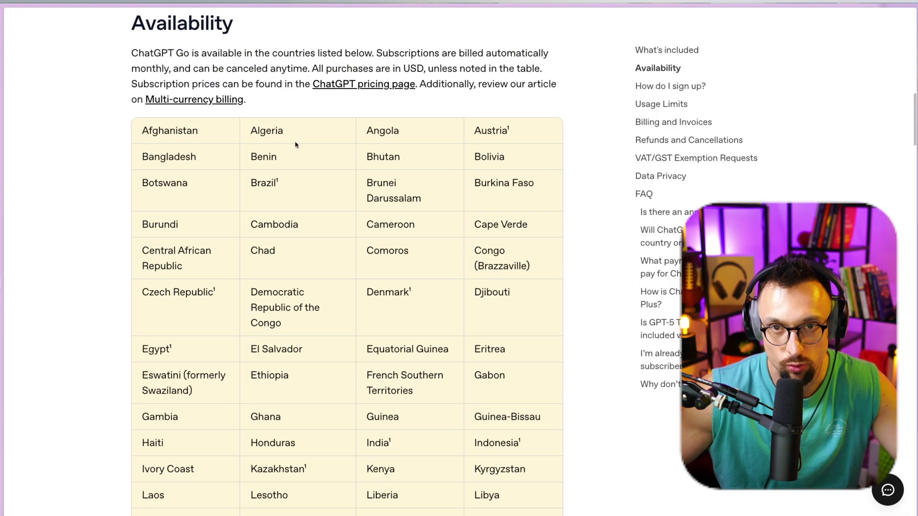
pyautogui.scroll(-1, 294, 218)
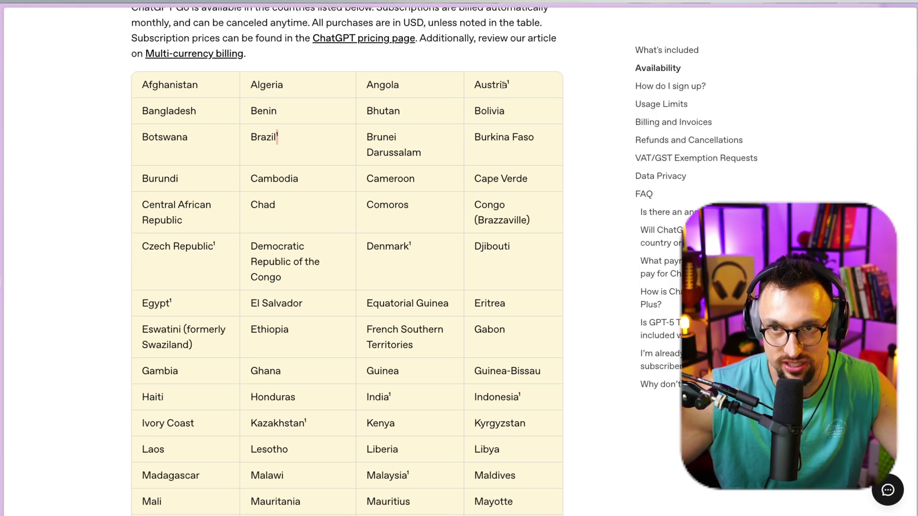
pyautogui.scroll(-1, 301, 222)
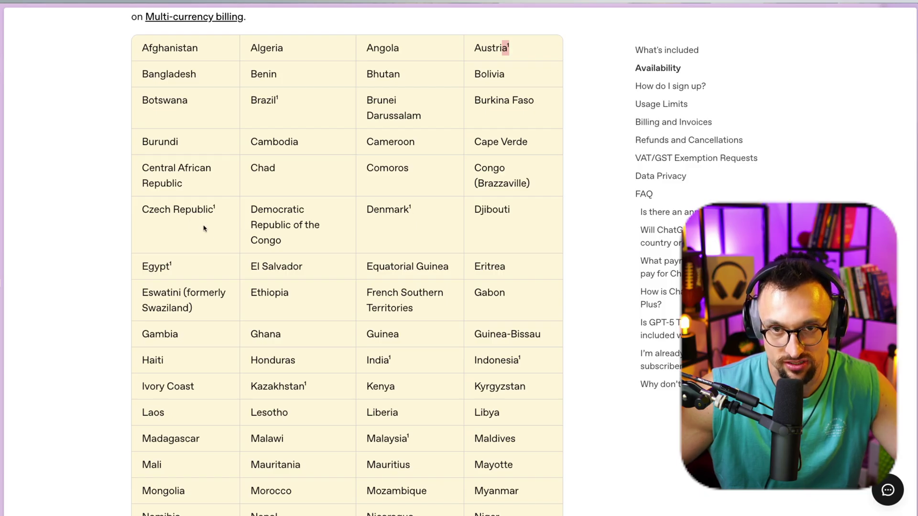
pyautogui.scroll(-1, 329, 316)
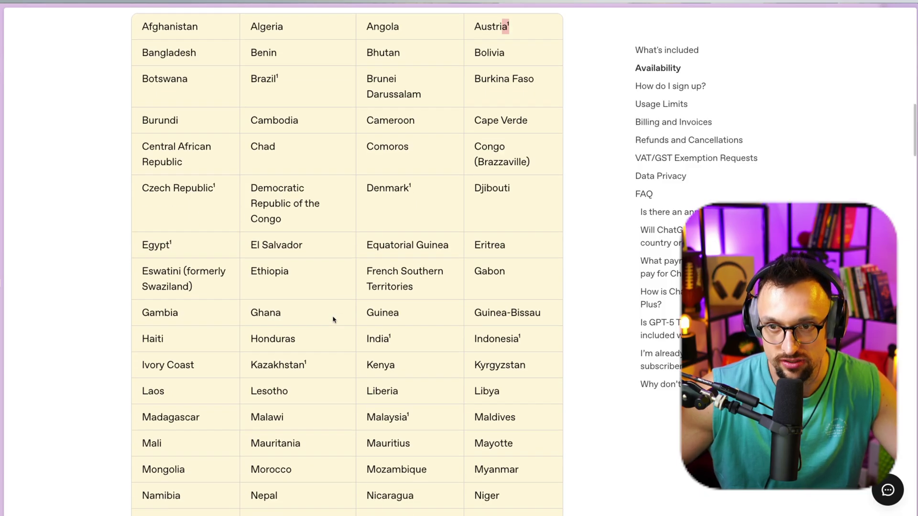
pyautogui.scroll(-1, 328, 316)
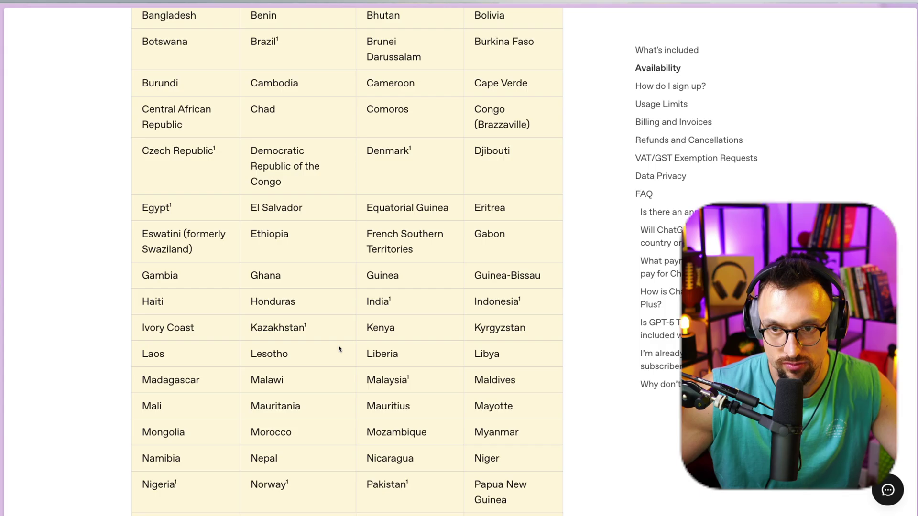
pyautogui.scroll(1, 171, 343)
pyautogui.scroll(1, 171, 290)
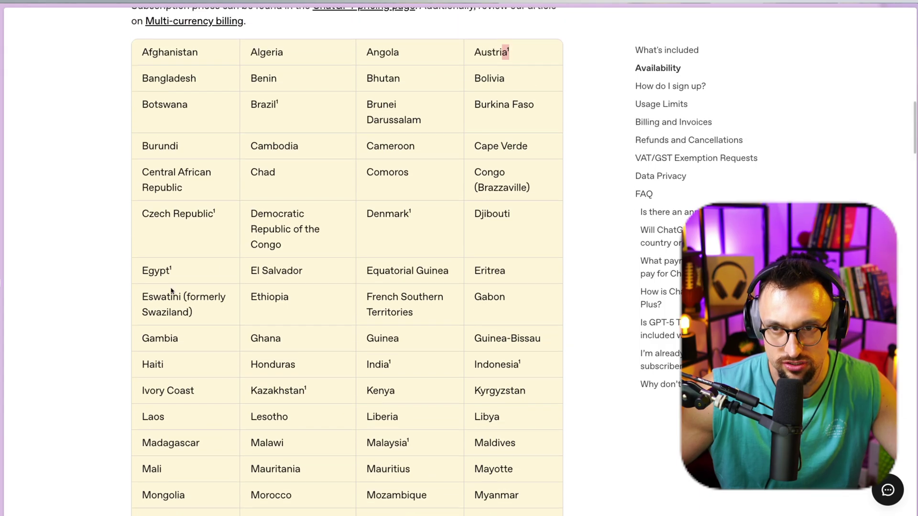
pyautogui.scroll(1, 171, 291)
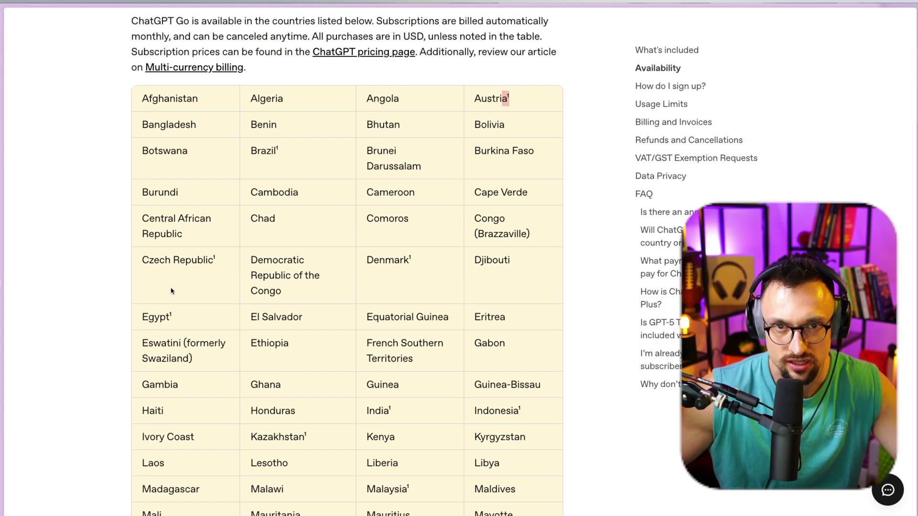
pyautogui.scroll(-1, 242, 316)
pyautogui.scroll(-1, 242, 315)
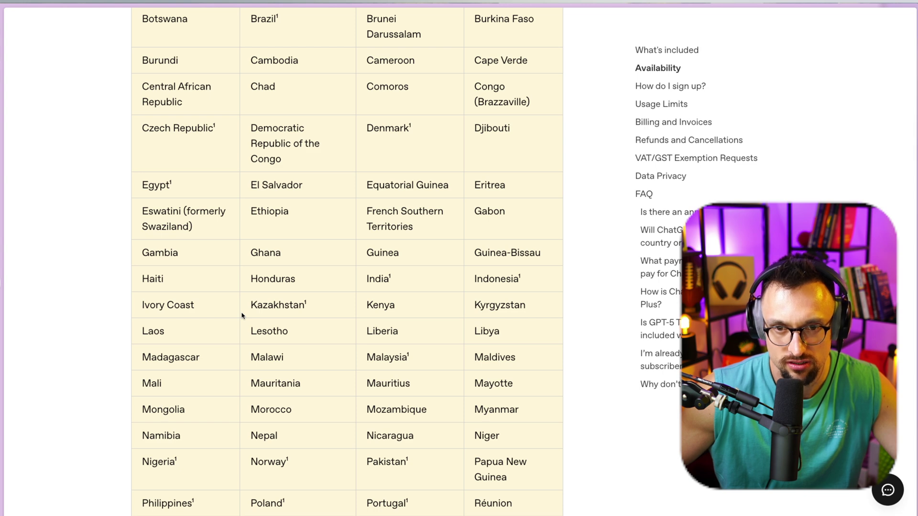
pyautogui.scroll(1, 243, 315)
pyautogui.scroll(1, 242, 316)
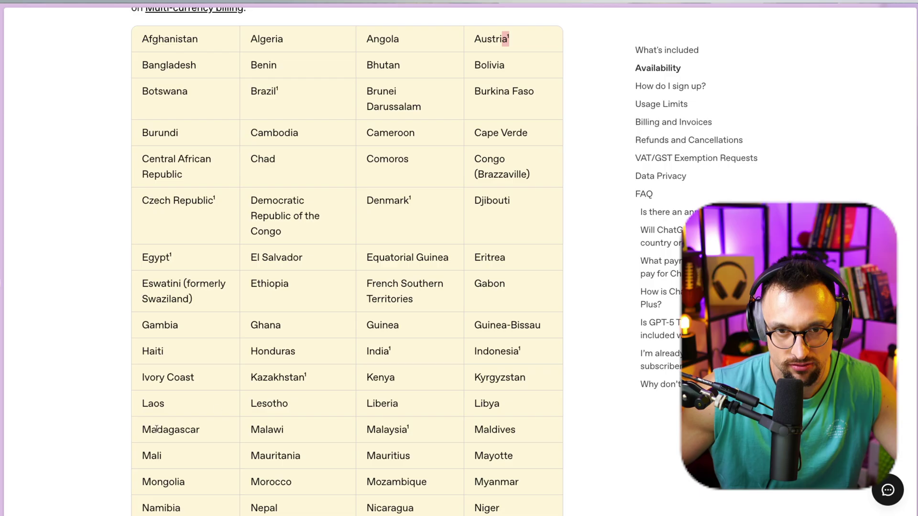
pyautogui.scroll(-2, 345, 386)
pyautogui.scroll(-1, 346, 386)
pyautogui.scroll(-2, 352, 387)
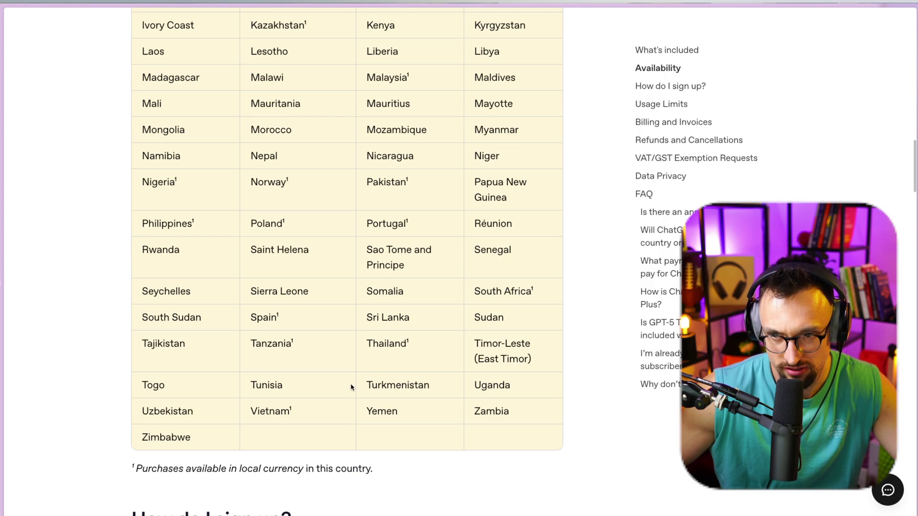
pyautogui.scroll(3, 352, 387)
pyautogui.scroll(3, 351, 388)
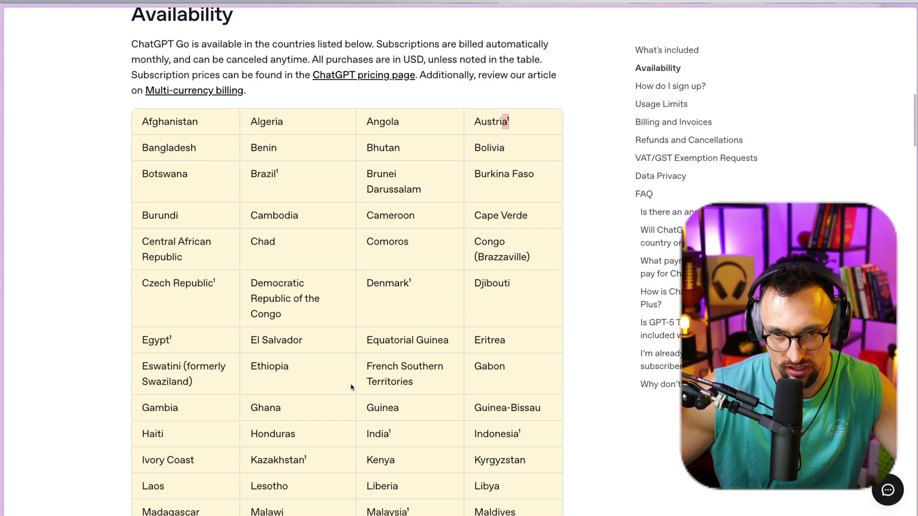
pyautogui.scroll(1, 351, 388)
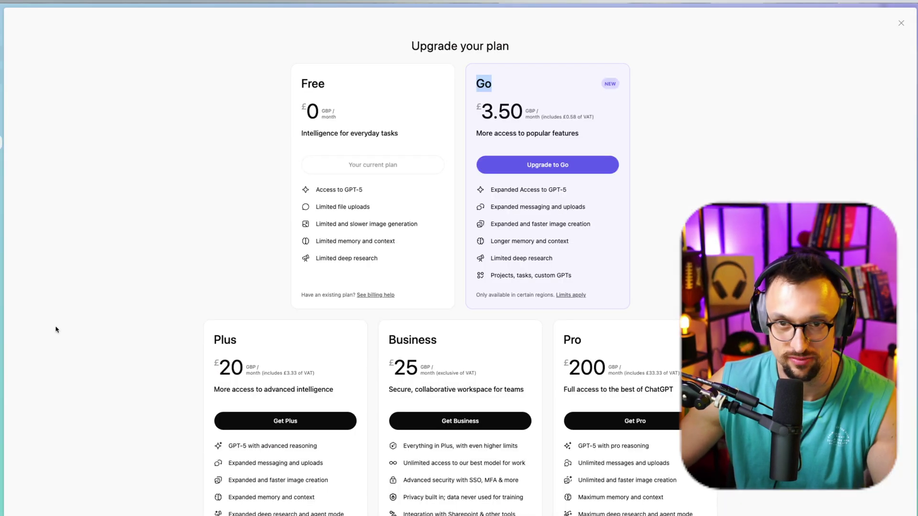
pyautogui.scroll(-3, 56, 330)
pyautogui.scroll(-2, 56, 329)
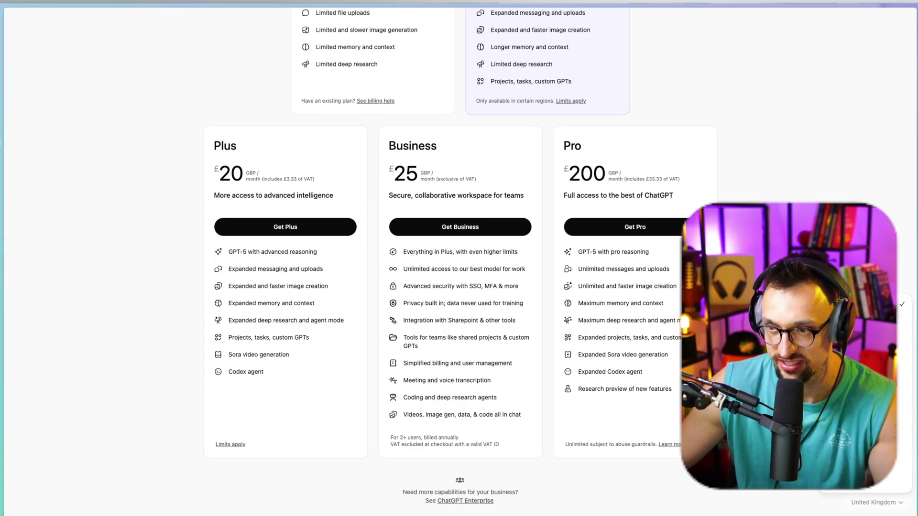
pyautogui.scroll(3, 565, 64)
pyautogui.scroll(2, 566, 64)
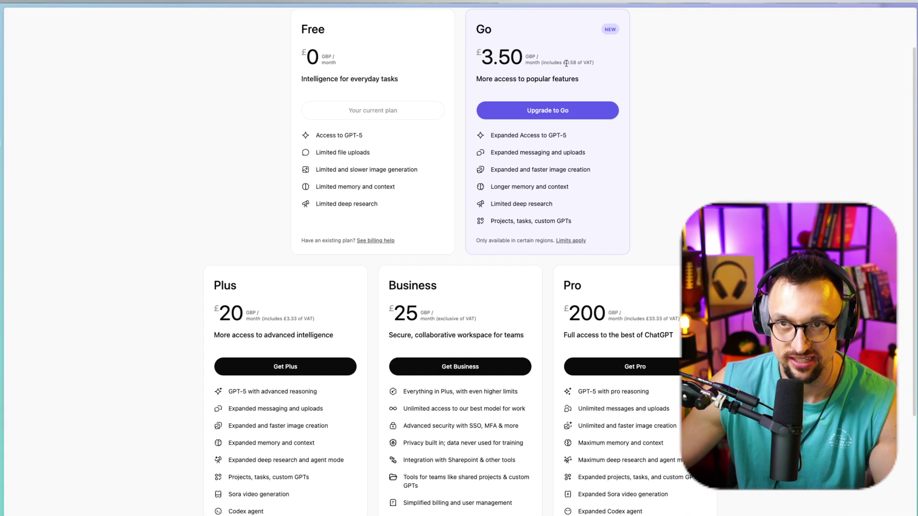
pyautogui.doubleClick(489, 63)
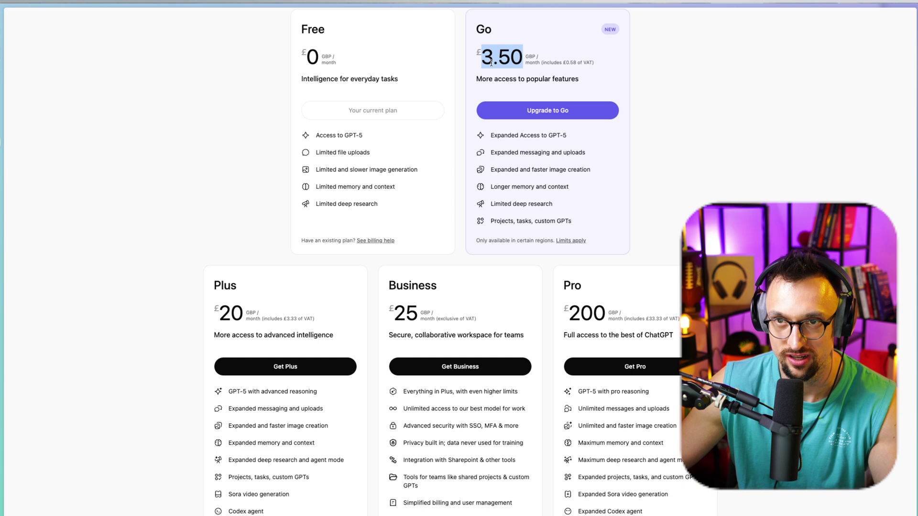
pyautogui.click(693, 78)
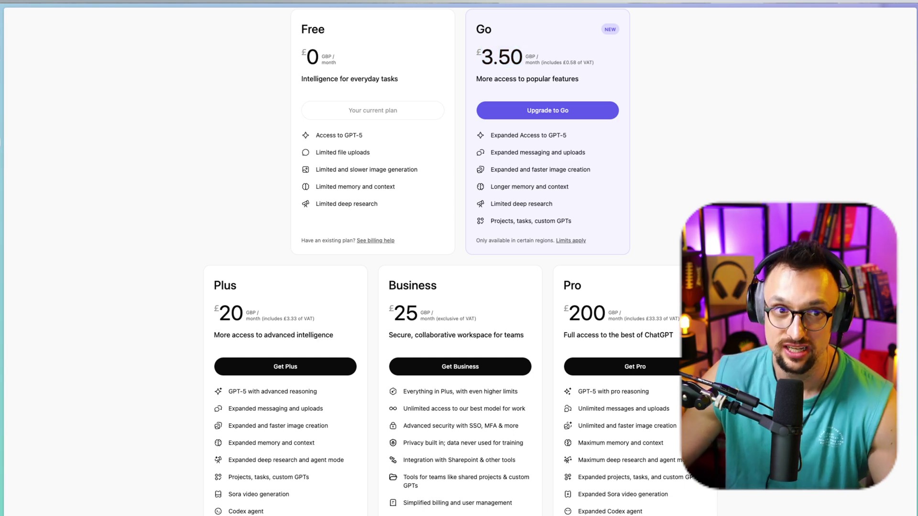
pyautogui.hotkey('ctrl', 'Tab')
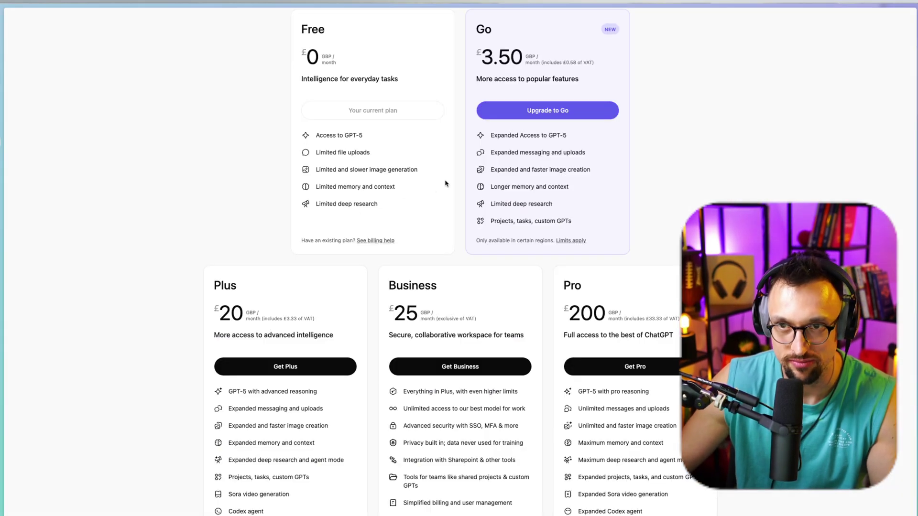
pyautogui.scroll(2, 445, 179)
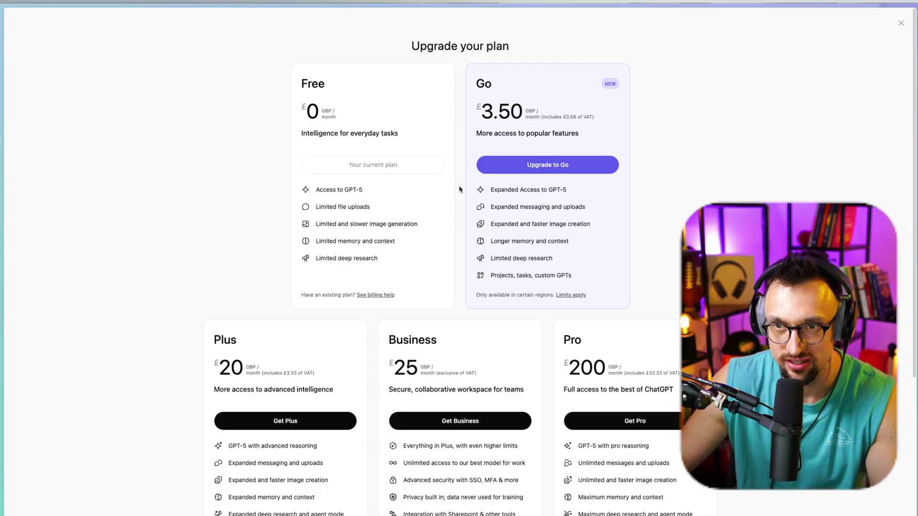
# Start the Go upgrade and check the £3.50 due today on the checkout.
pyautogui.click(539, 170)
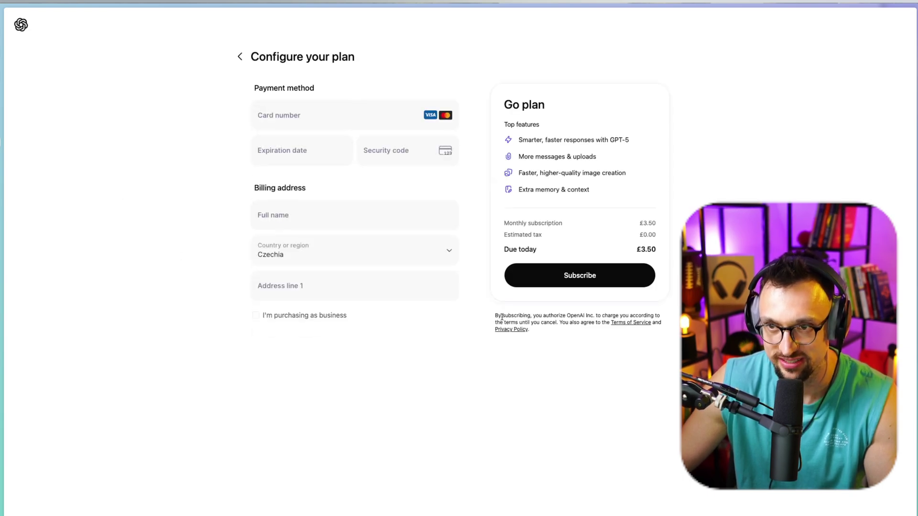
pyautogui.doubleClick(646, 249)
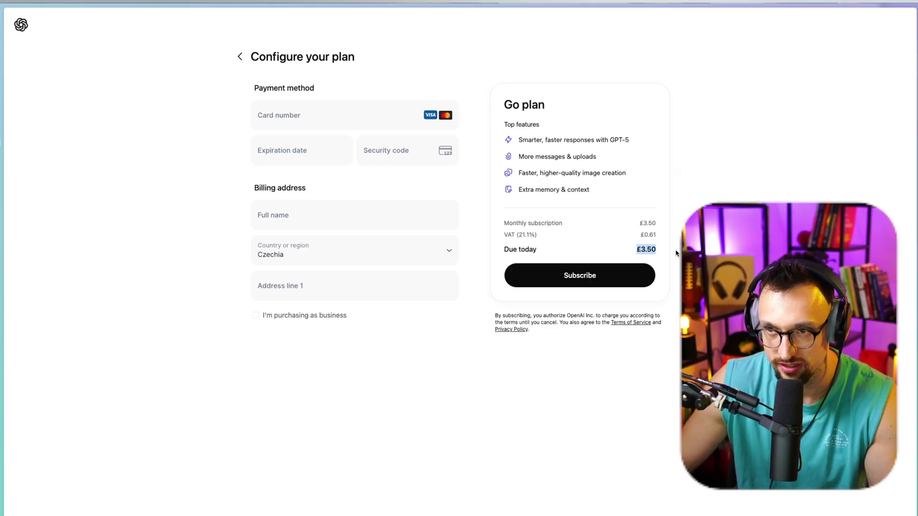
pyautogui.click(607, 250)
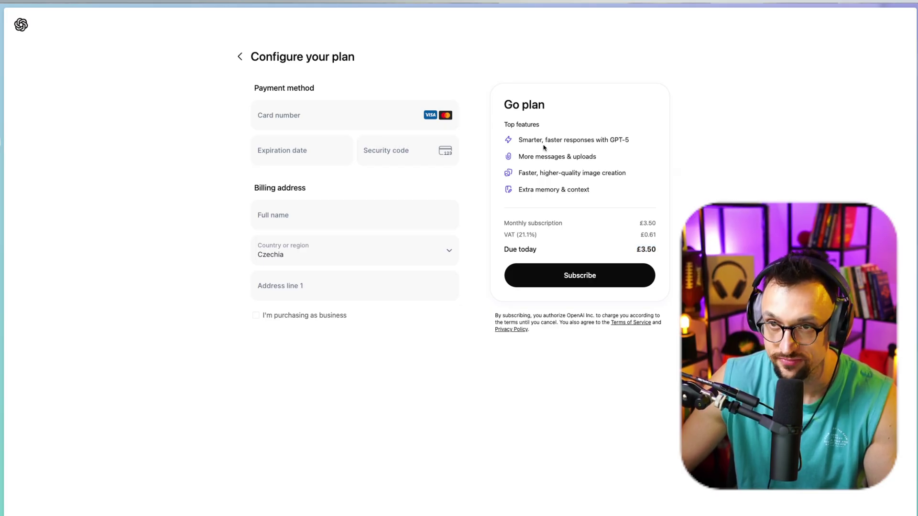